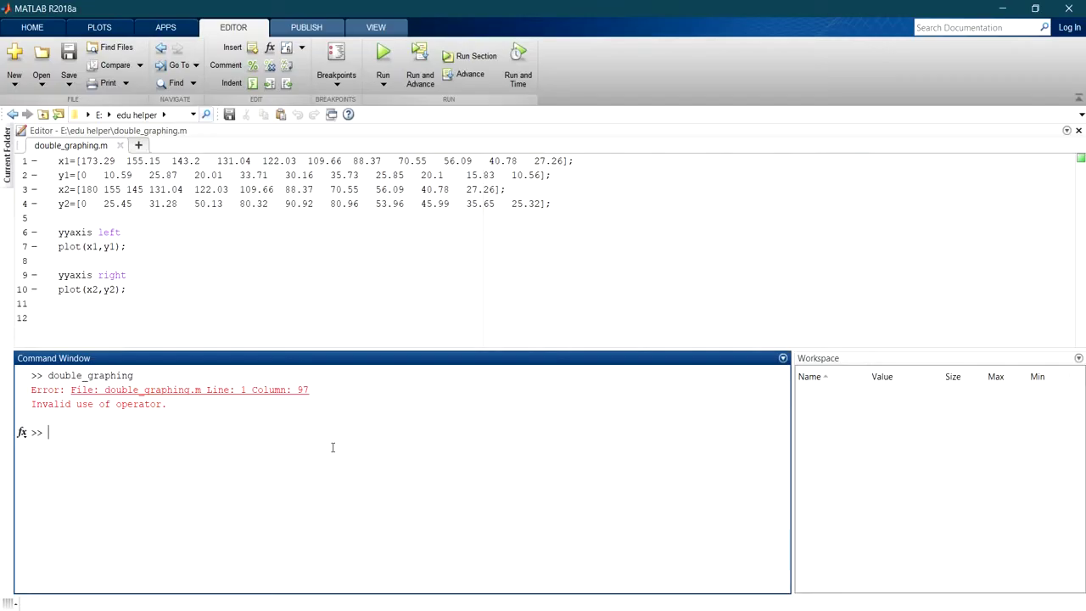
# Run clear and clc to empty the workspace and the Command Window output.
pyautogui.write('clear')
pyautogui.press('Return')
pyautogui.write('clc')
pyautogui.press('Return')
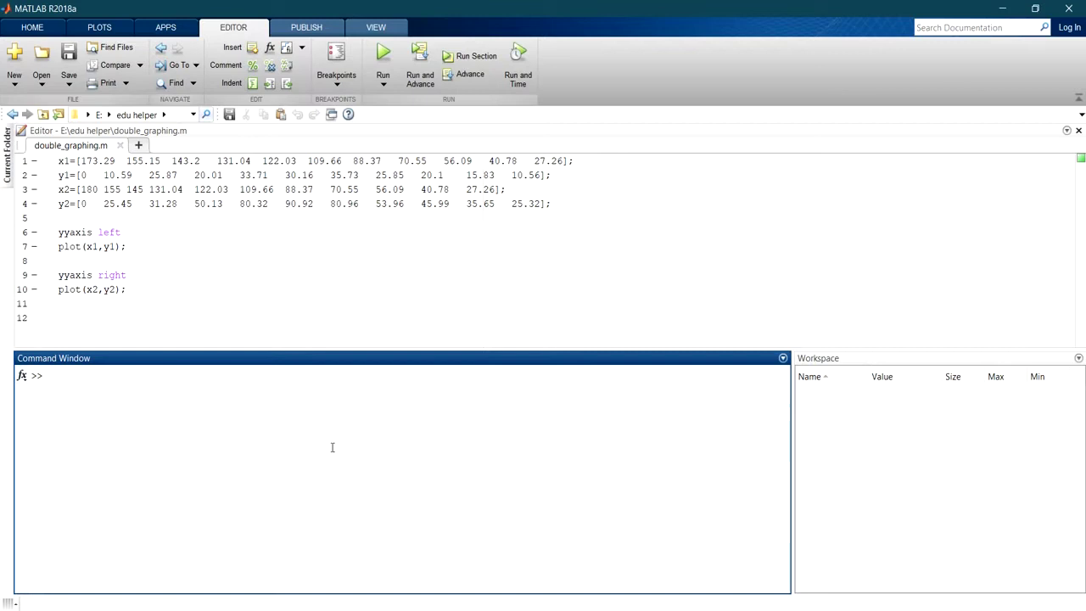
# Type x1=[f f f f]; on line 12 of double_graphing.m and tidy the blank lines after it.
pyautogui.click(121, 232)
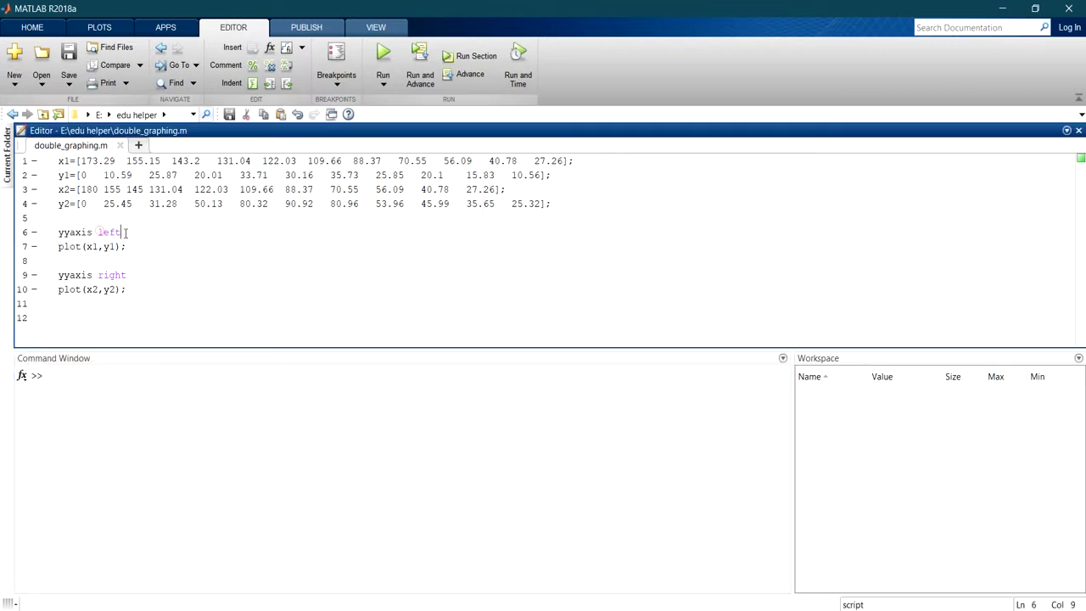
pyautogui.click(168, 315)
pyautogui.write('x1')
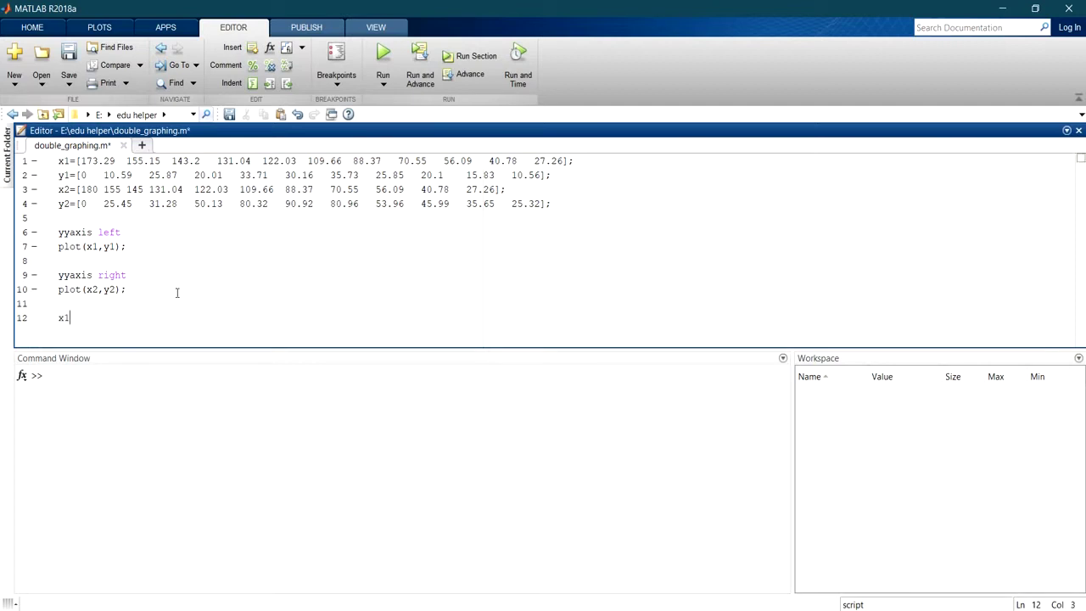
pyautogui.write('=[]')
pyautogui.press('Left')
pyautogui.write('f f f f];')
pyautogui.press('Return')
pyautogui.press('Return')
pyautogui.press('Return')
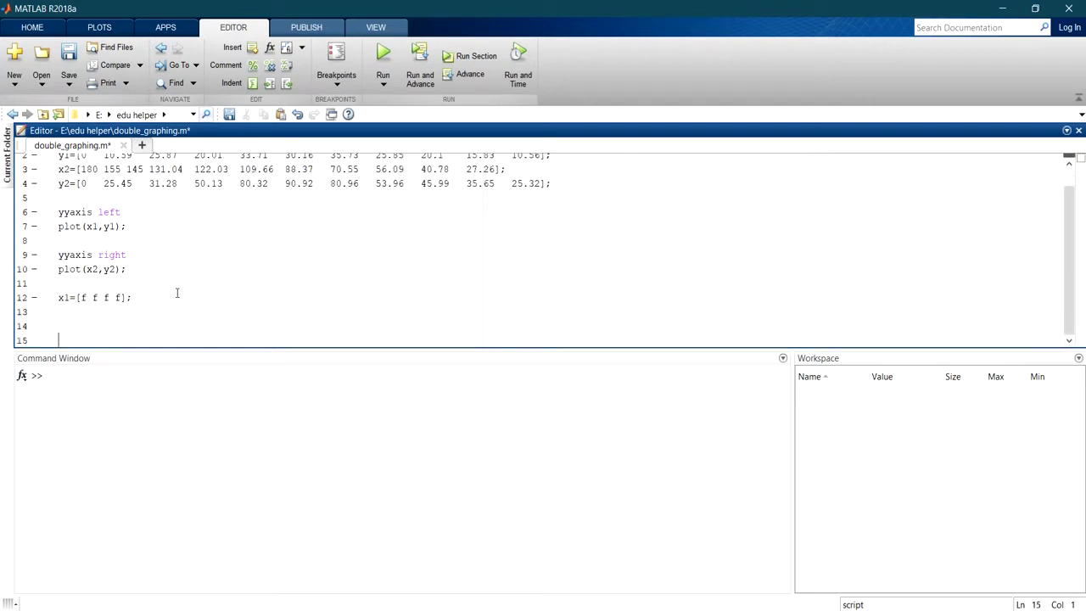
pyautogui.press('BackSpace')
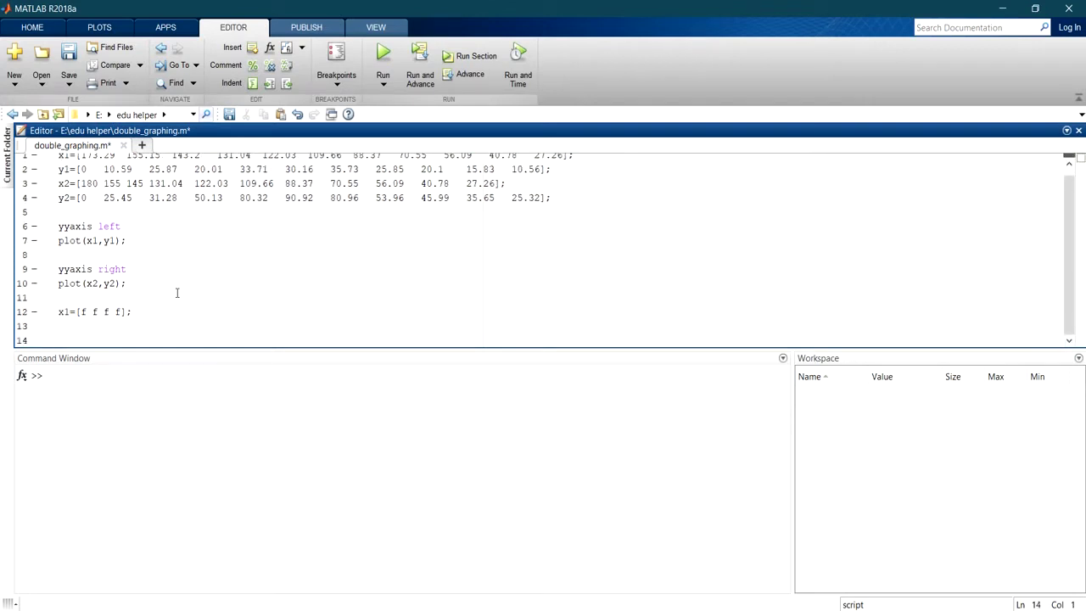
pyautogui.press('BackSpace')
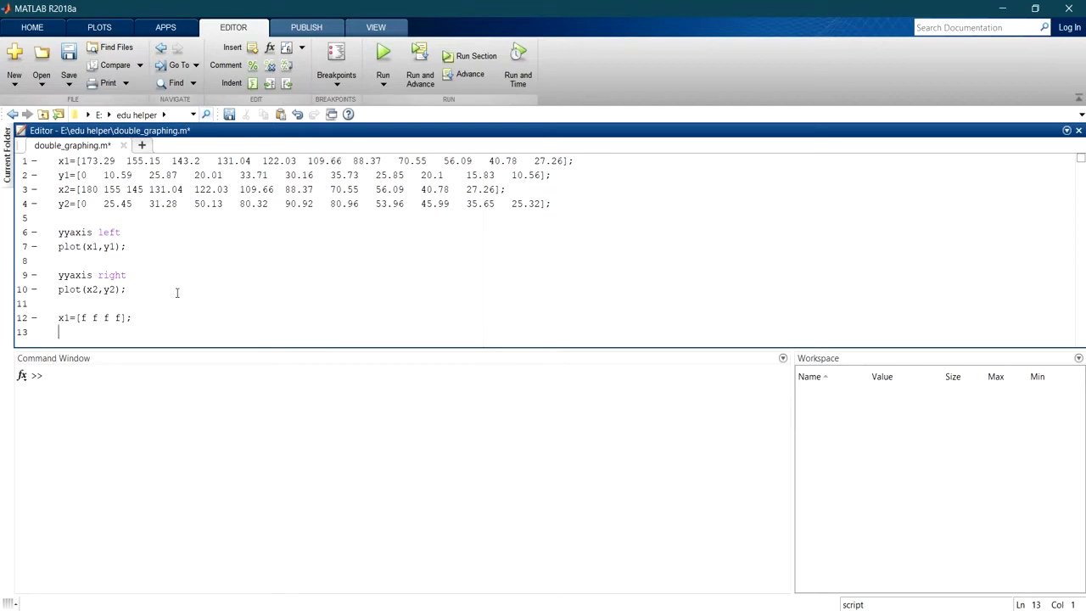
# Add a yyaxis left line with plot(x1,y1); beneath the placeholder.
pyautogui.press('Return')
pyautogui.write('plo')
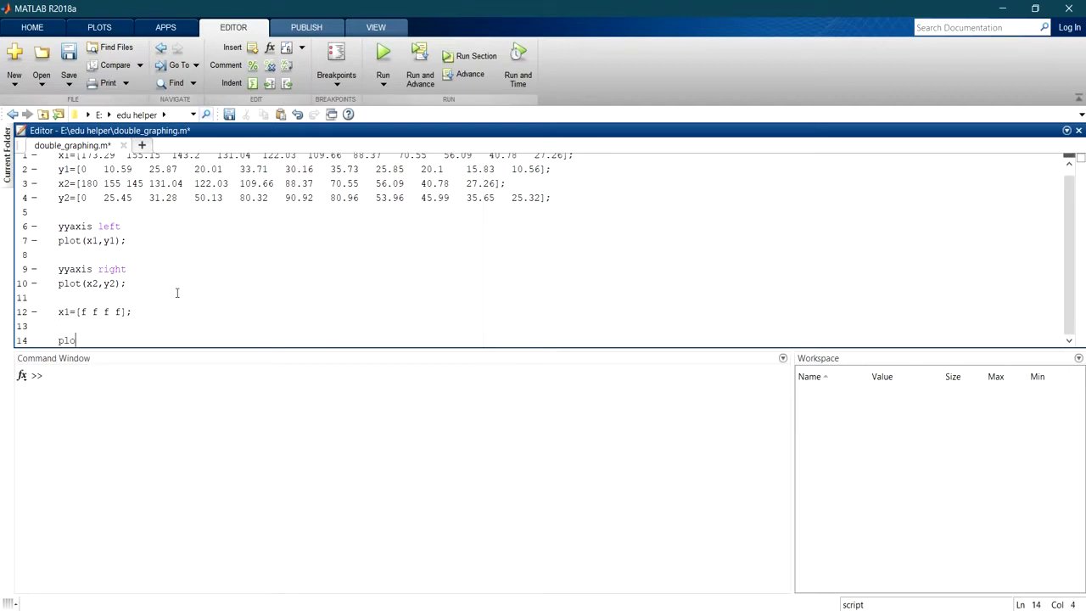
pyautogui.write('t ()')
pyautogui.press('Left')
pyautogui.write('x1,y1);')
pyautogui.hotkey('ctrl', 'z')
pyautogui.hotkey('ctrl', 'z')
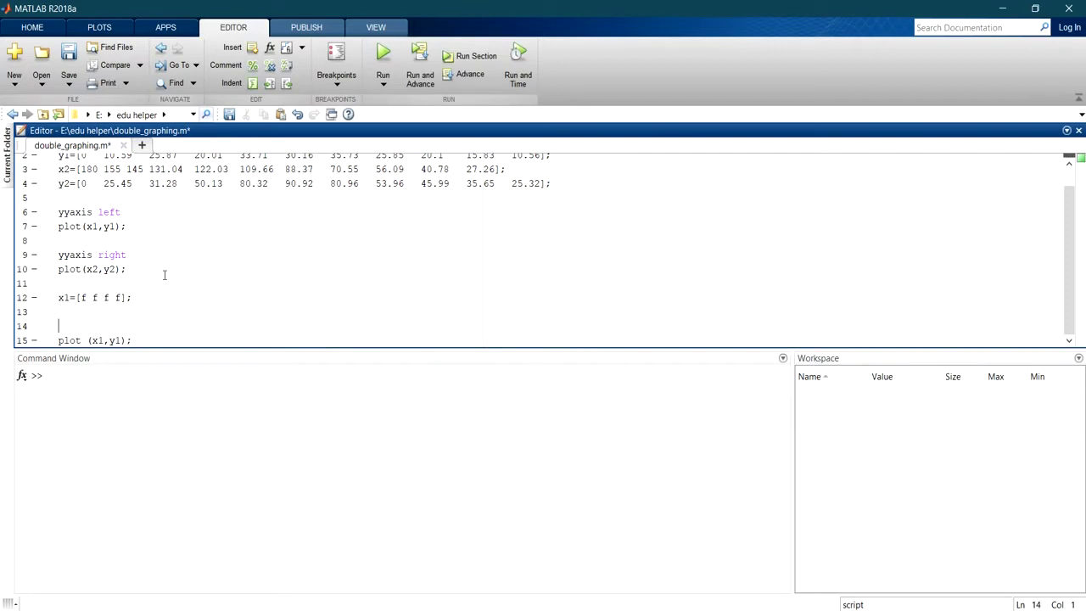
pyautogui.write('yyaxis left')
pyautogui.press('Down')
pyautogui.press('Right')
# Add yyaxis right with plot(x2,y2); below it and save the script.
pyautogui.press('Return')
pyautogui.press('Return')
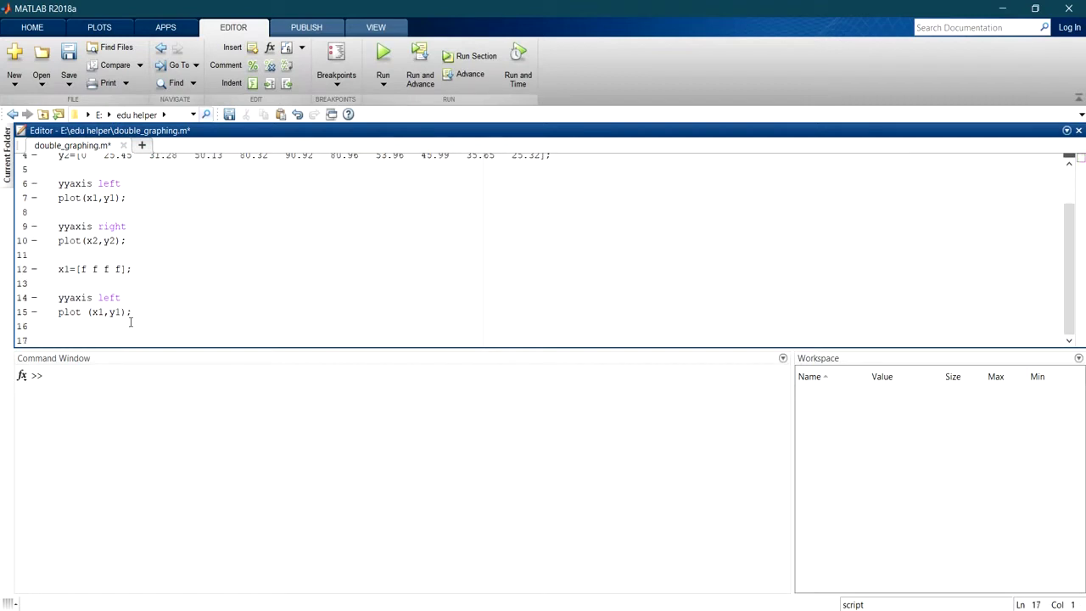
pyautogui.write('yys')
pyautogui.press('BackSpace')
pyautogui.write('axis right')
pyautogui.press('Return')
pyautogui.write('plot')
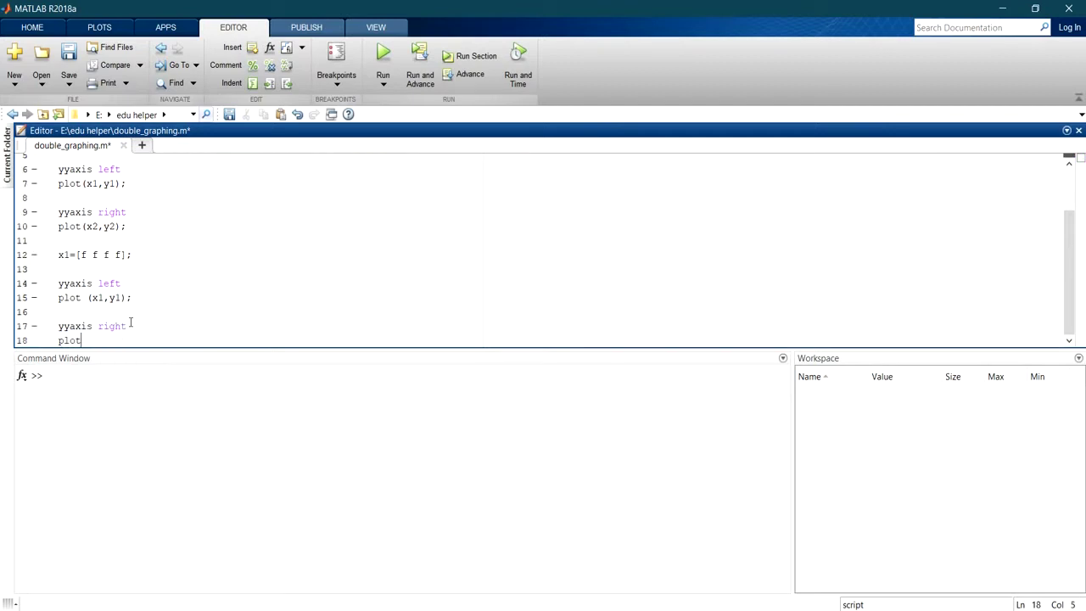
pyautogui.write('();')
pyautogui.press('Left')
pyautogui.write('x2,y2')
pyautogui.hotkey('ctrl', 's')
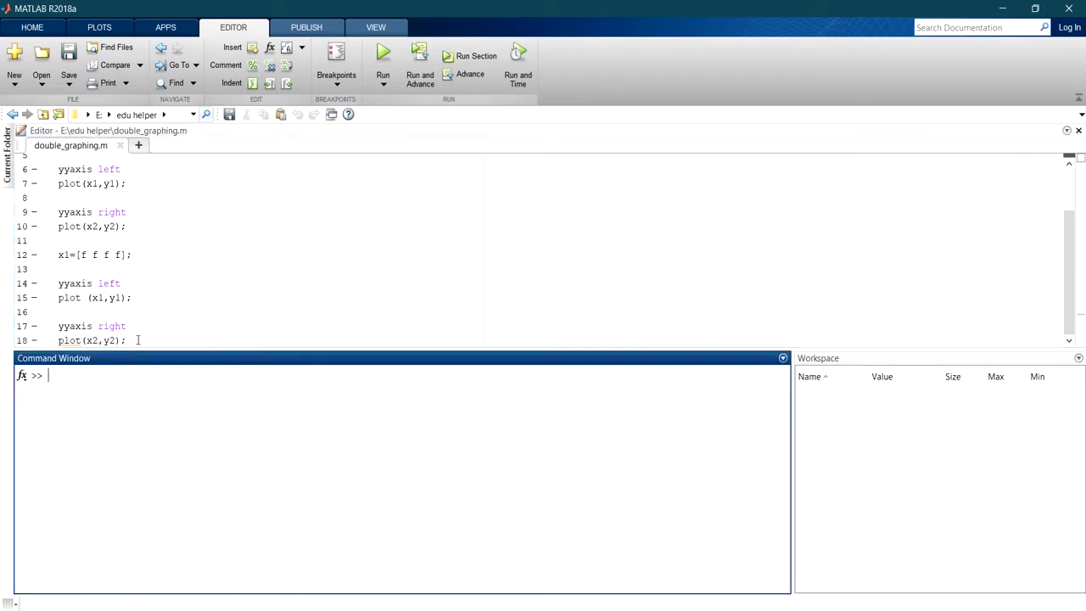
# Delete lines 12–17, run the script with F5, and maximise Figure 1.
pyautogui.moveTo(175, 337); pyautogui.dragTo(58, 203)
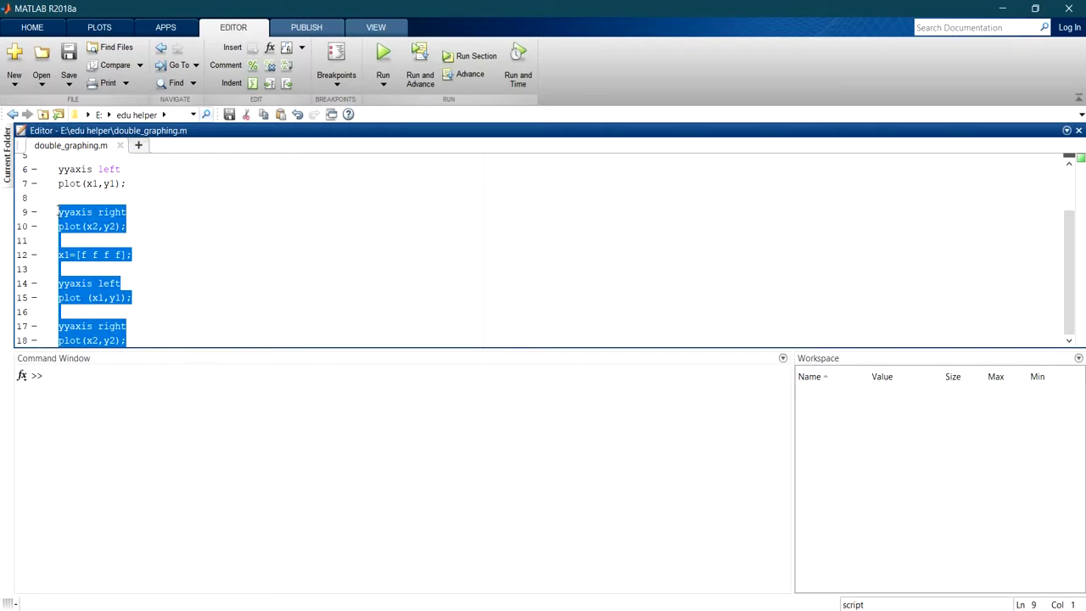
pyautogui.moveTo(155, 322); pyautogui.dragTo(57, 254)
pyautogui.press('Delete')
pyautogui.press('Delete')
pyautogui.press('Delete')
pyautogui.press('Delete')
pyautogui.press('Delete')
pyautogui.press('Delete')
pyautogui.press('Delete')
pyautogui.press('Delete')
pyautogui.press('Delete')
pyautogui.press('Delete')
pyautogui.press('Delete')
pyautogui.press('Delete')
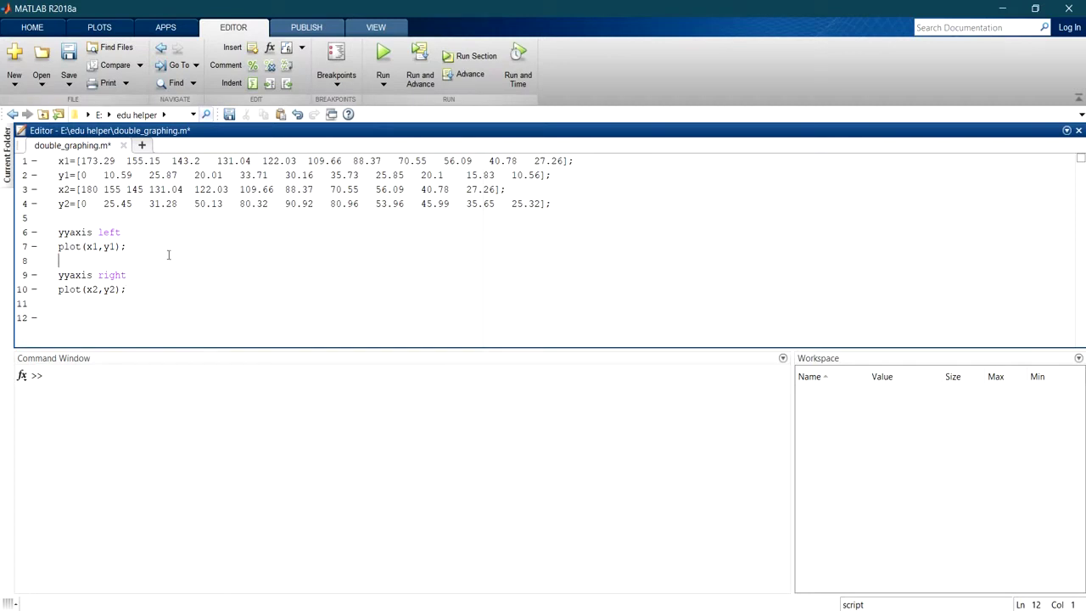
pyautogui.press('F5')
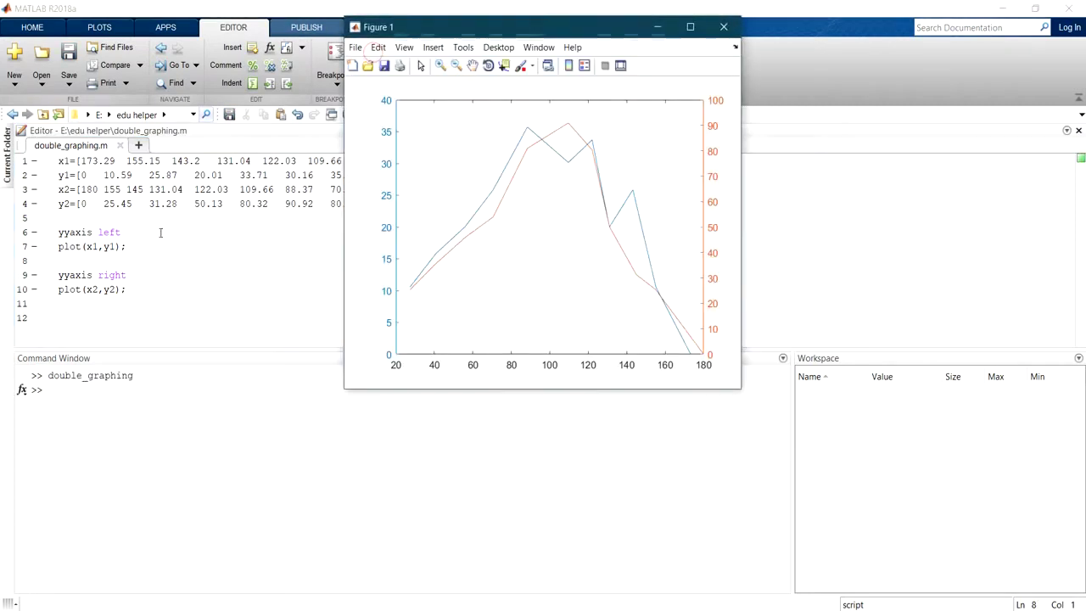
pyautogui.click(689, 27)
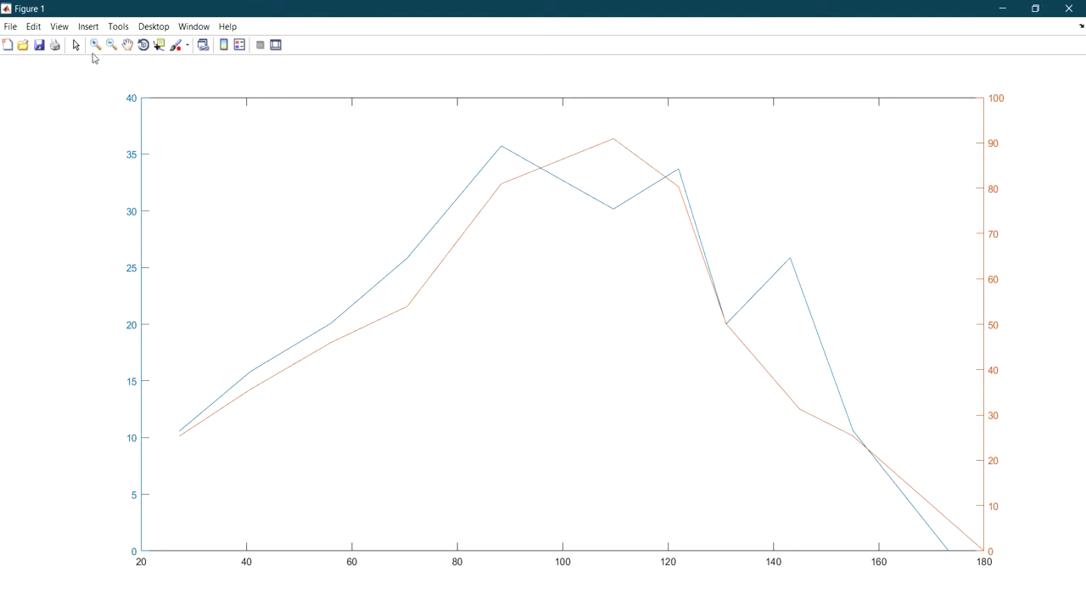
# Open Basic Fitting from the Tools menu, inspect the data series list, then close it.
pyautogui.click(79, 28)
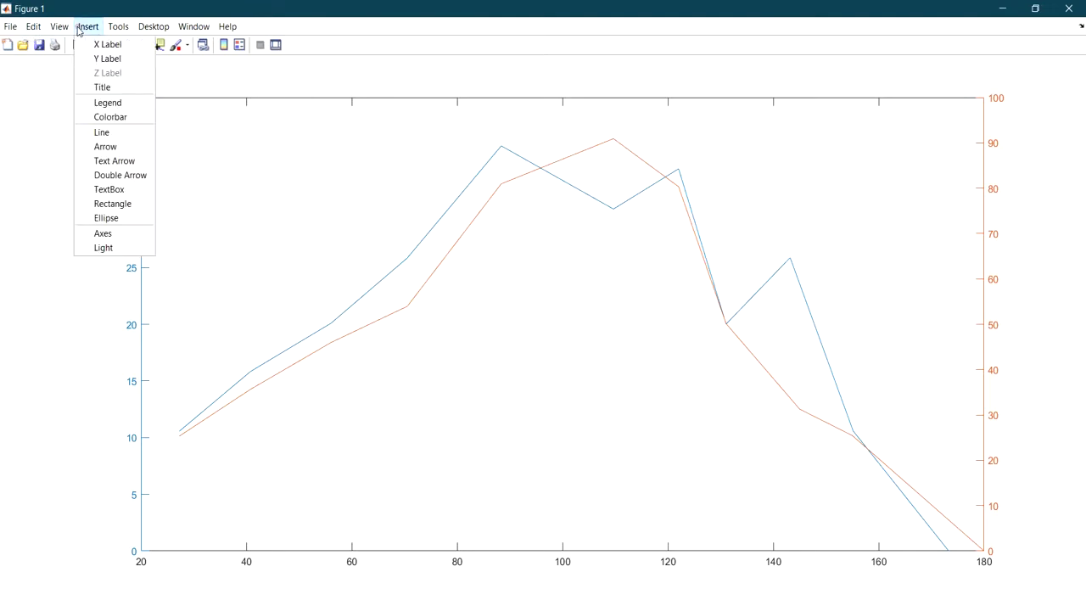
pyautogui.moveTo(124, 31)
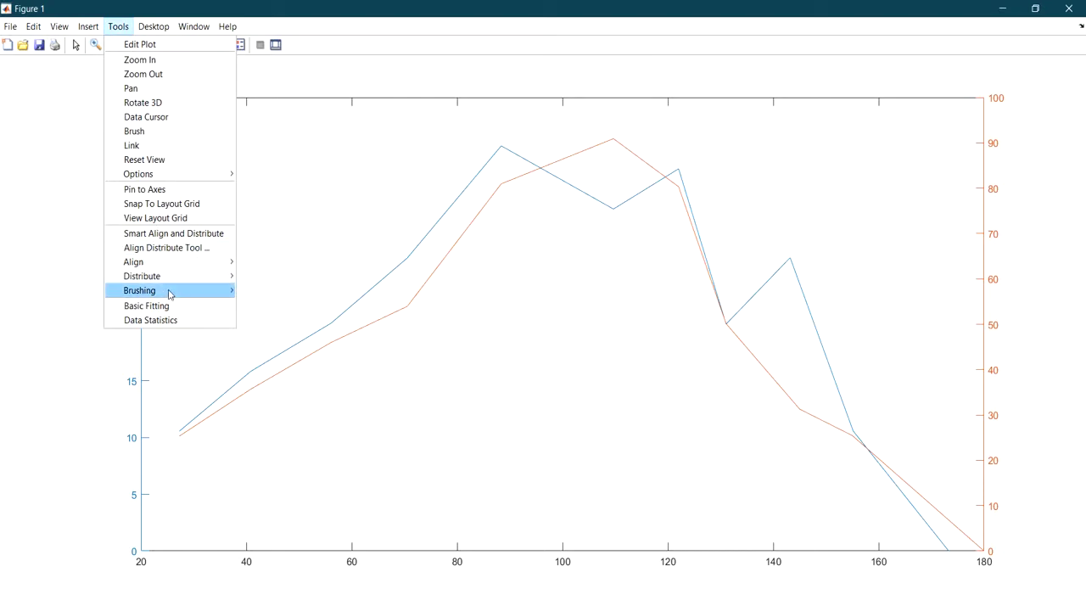
pyautogui.click(176, 310)
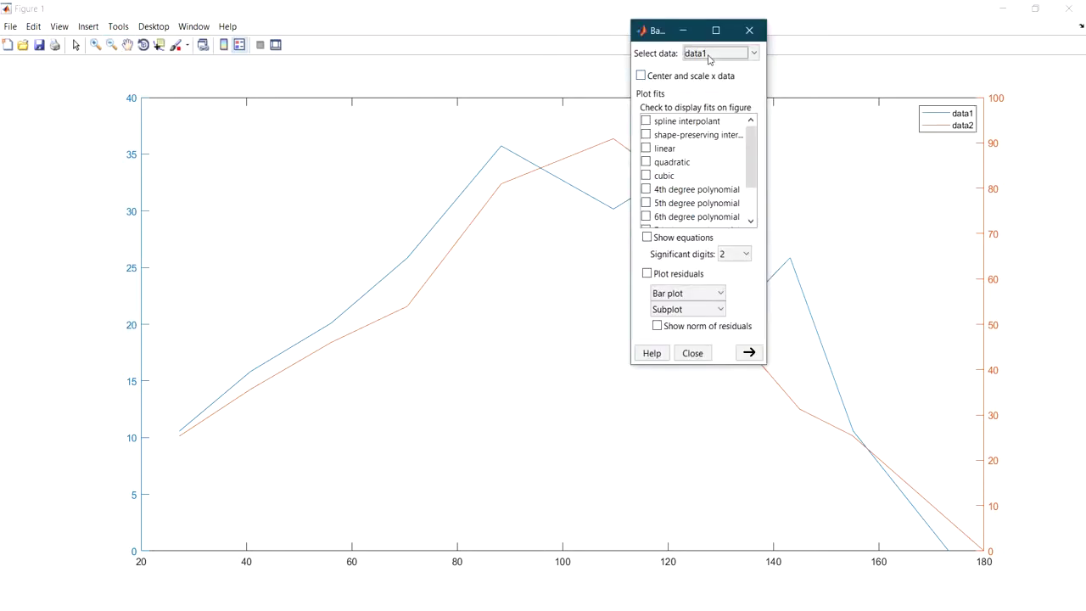
pyautogui.click(723, 53)
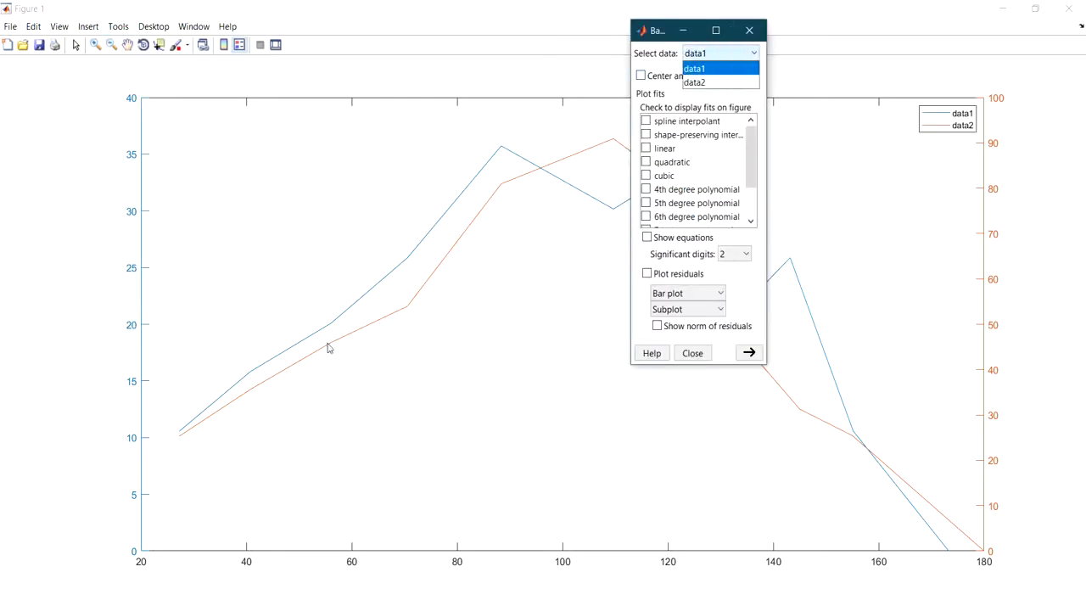
pyautogui.click(749, 31)
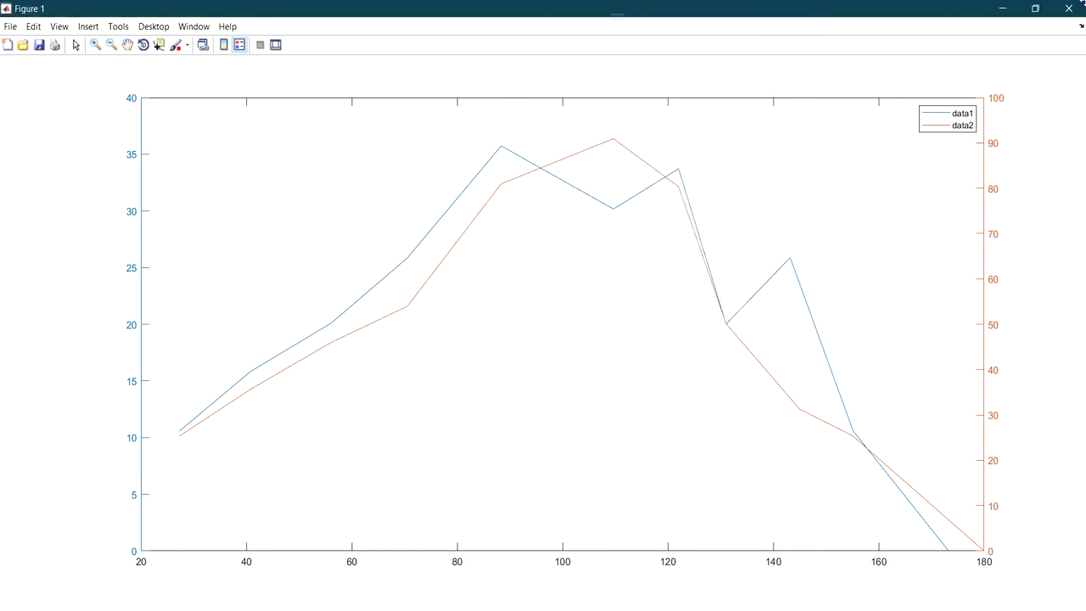
# Select data2 in Basic Fitting, check the quadratic fit, and close the tool.
pyautogui.click(118, 27)
pyautogui.click(157, 306)
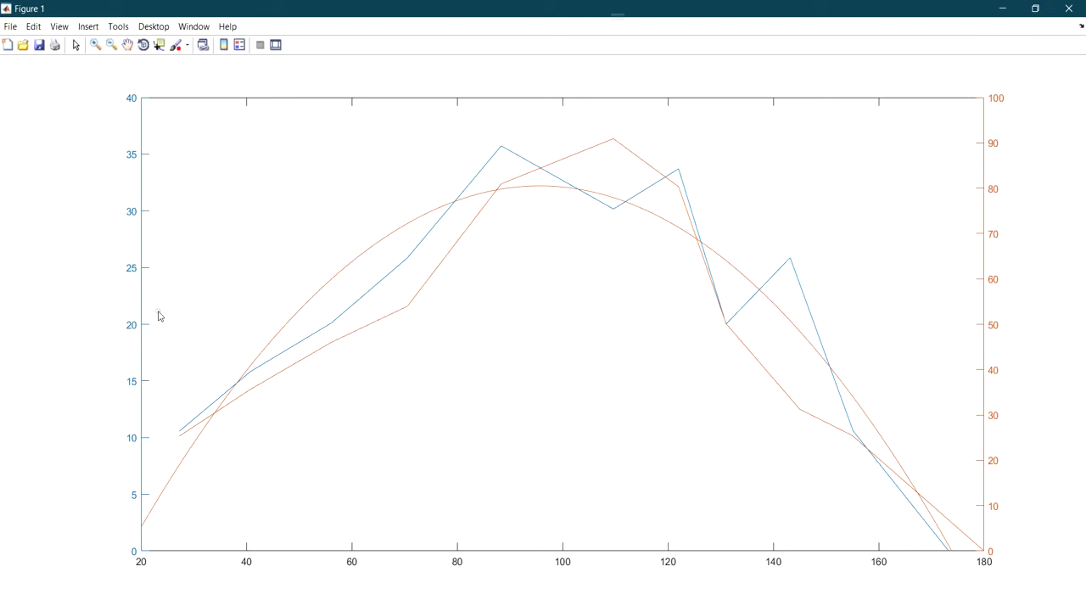
pyautogui.click(569, 209)
pyautogui.click(560, 234)
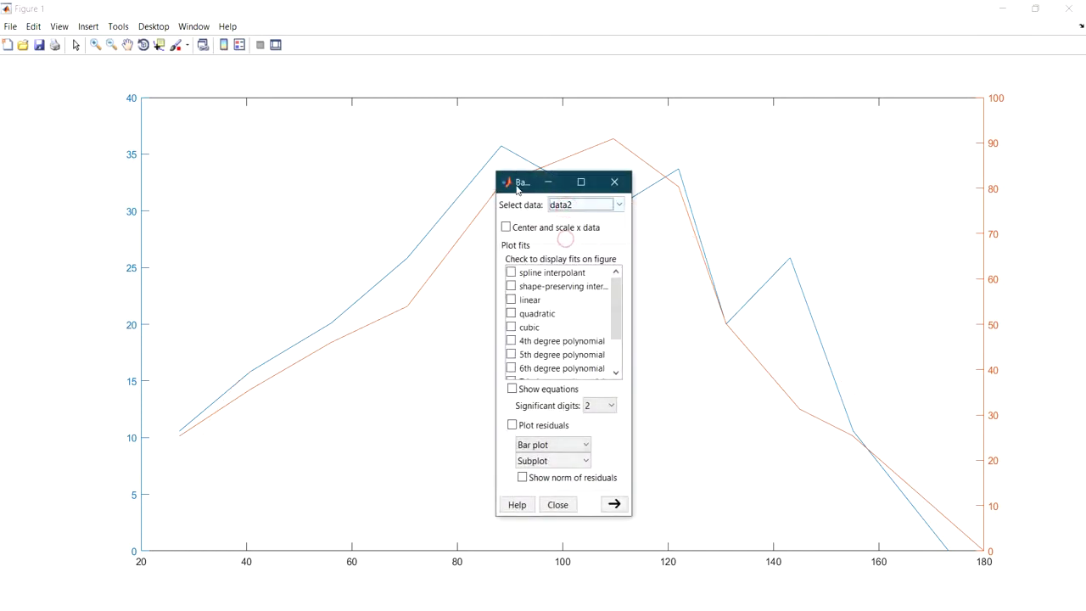
pyautogui.moveTo(516, 181); pyautogui.dragTo(818, 41)
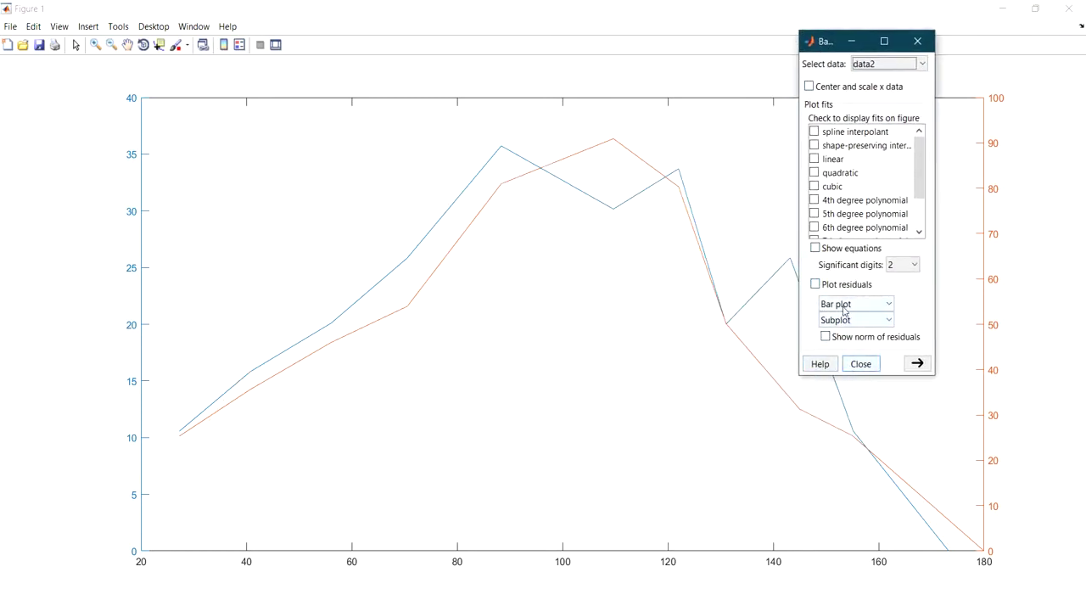
pyautogui.click(814, 173)
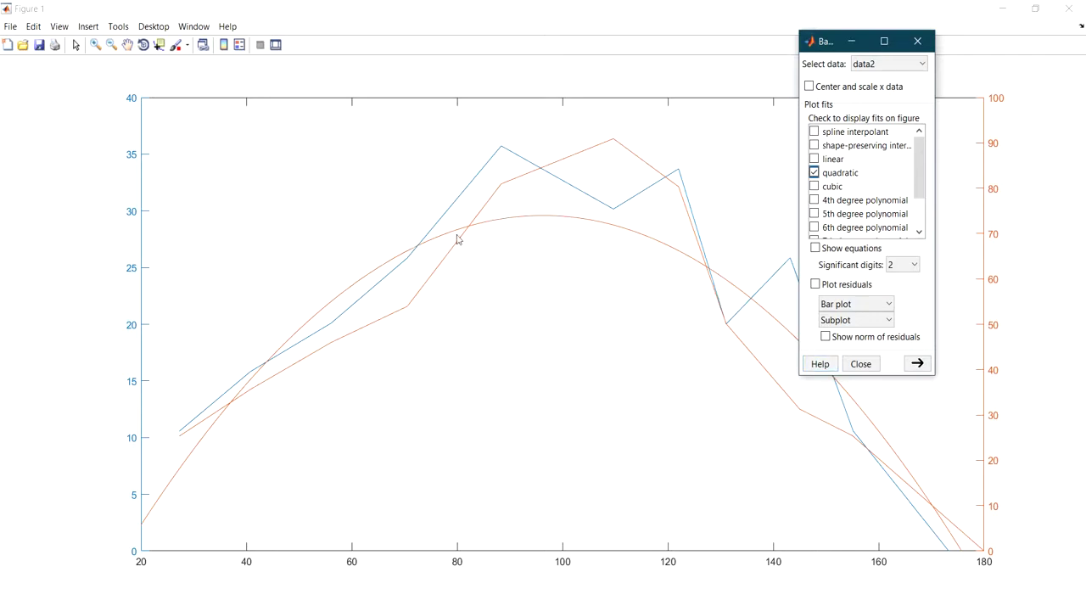
pyautogui.click(815, 173)
pyautogui.click(814, 159)
pyautogui.click(813, 160)
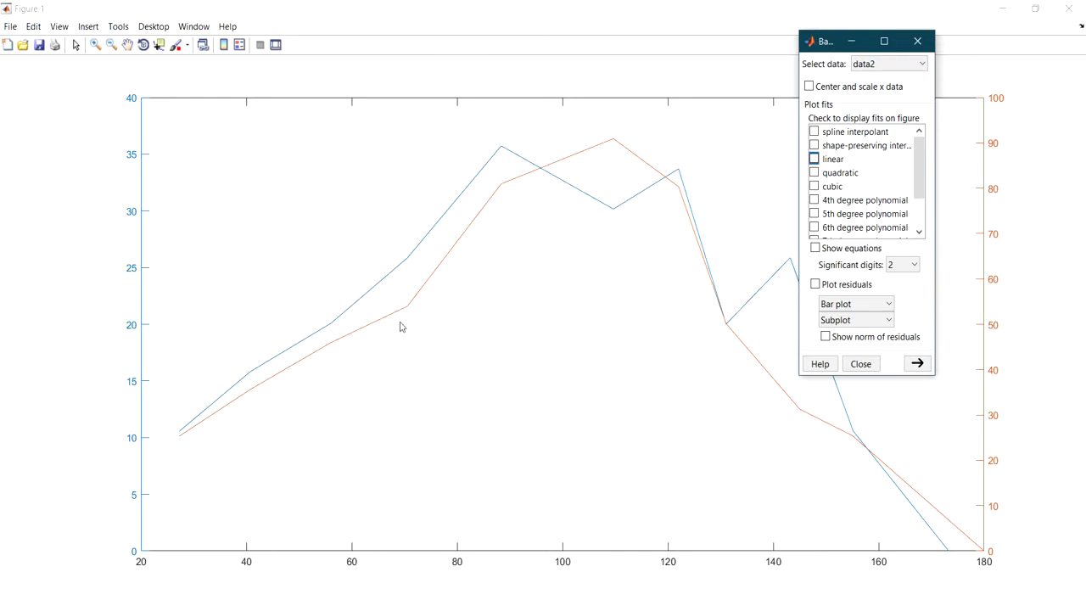
pyautogui.click(828, 175)
pyautogui.click(859, 364)
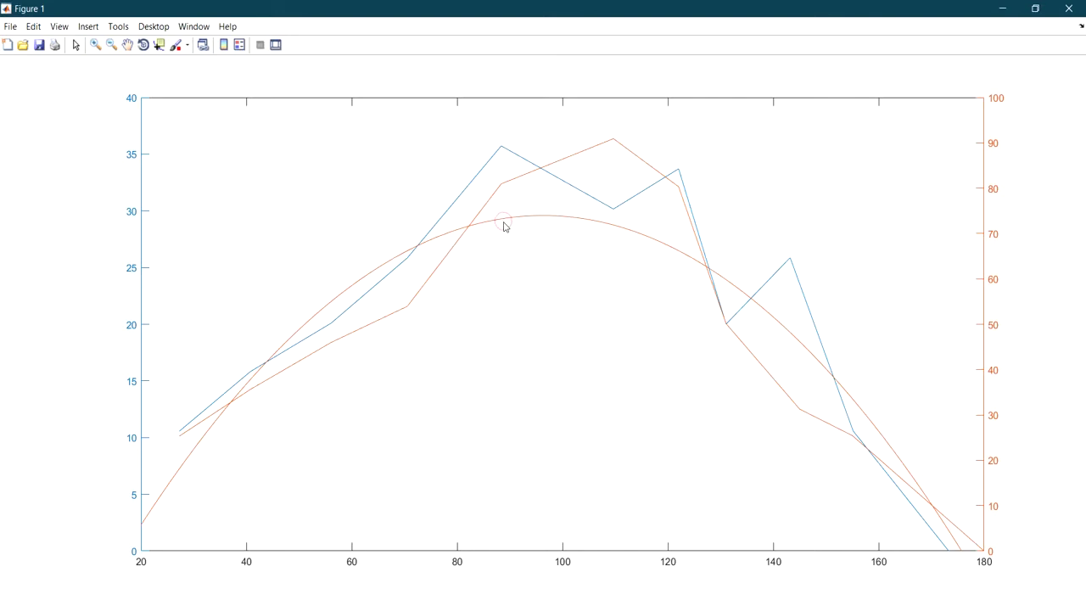
# Select the orange quadratic fit curve for data2 and delete it.
pyautogui.click(76, 44)
pyautogui.click(545, 214)
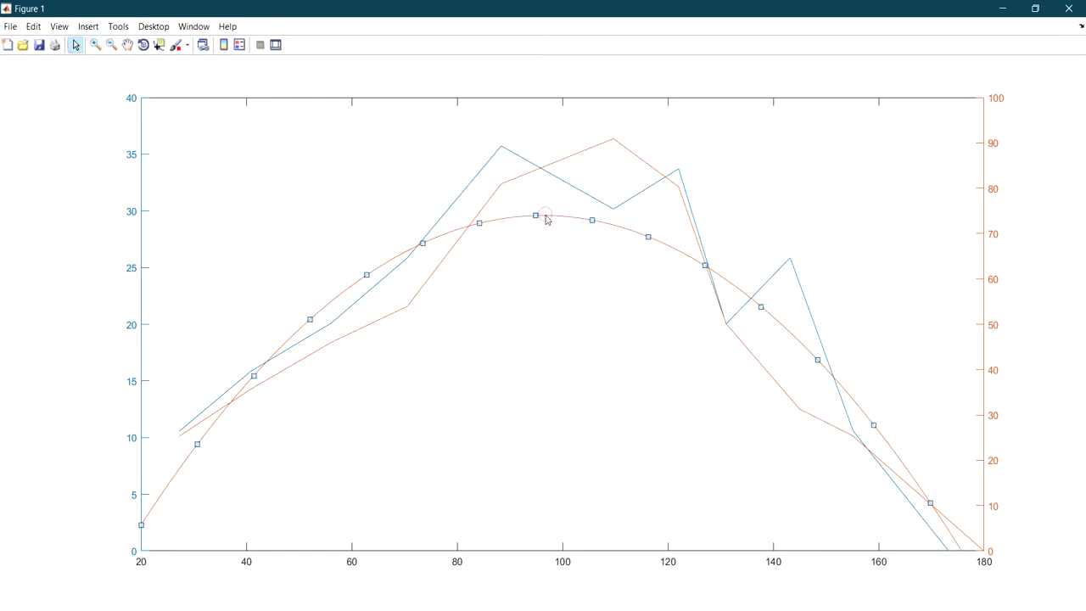
pyautogui.click(539, 277)
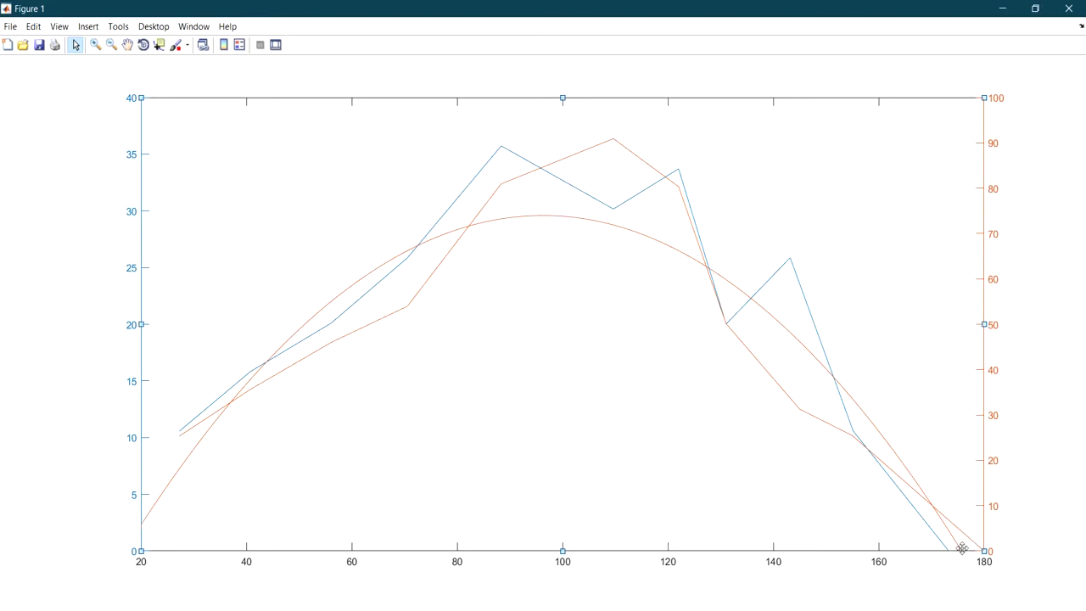
pyautogui.click(139, 520)
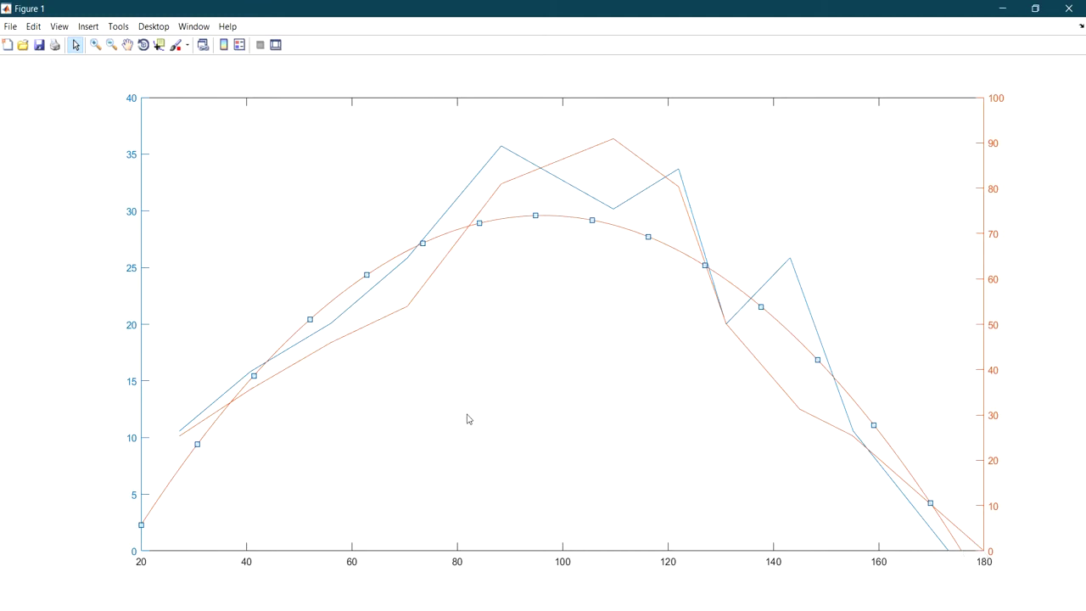
pyautogui.press('Delete')
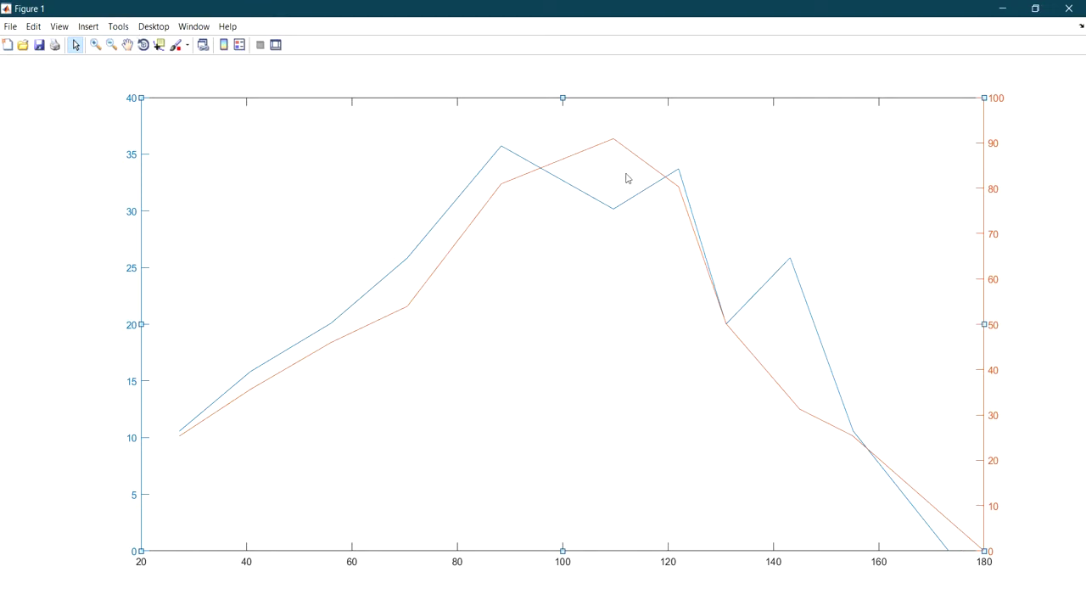
# Insert a legend and use Basic Fitting to add a quadratic fit for data1 alongside data2.
pyautogui.click(239, 45)
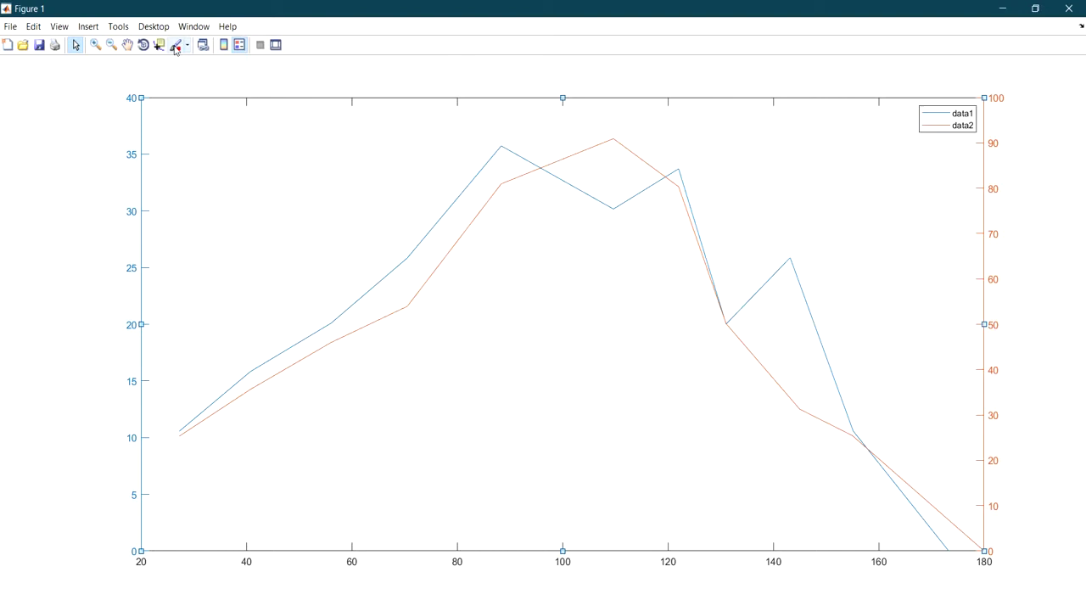
pyautogui.click(119, 26)
pyautogui.click(159, 313)
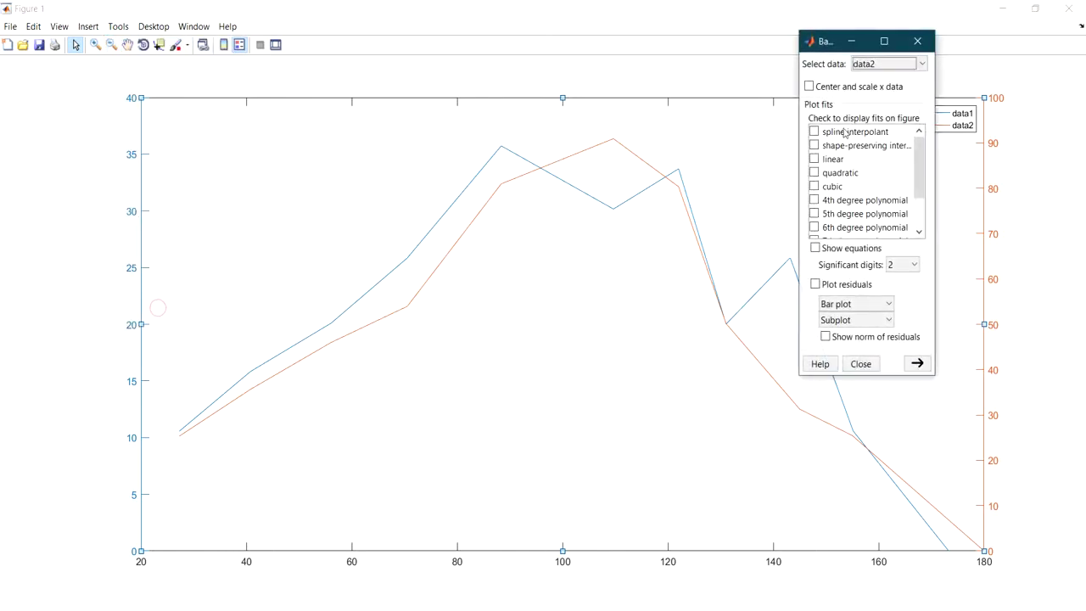
pyautogui.moveTo(828, 39); pyautogui.dragTo(712, 39)
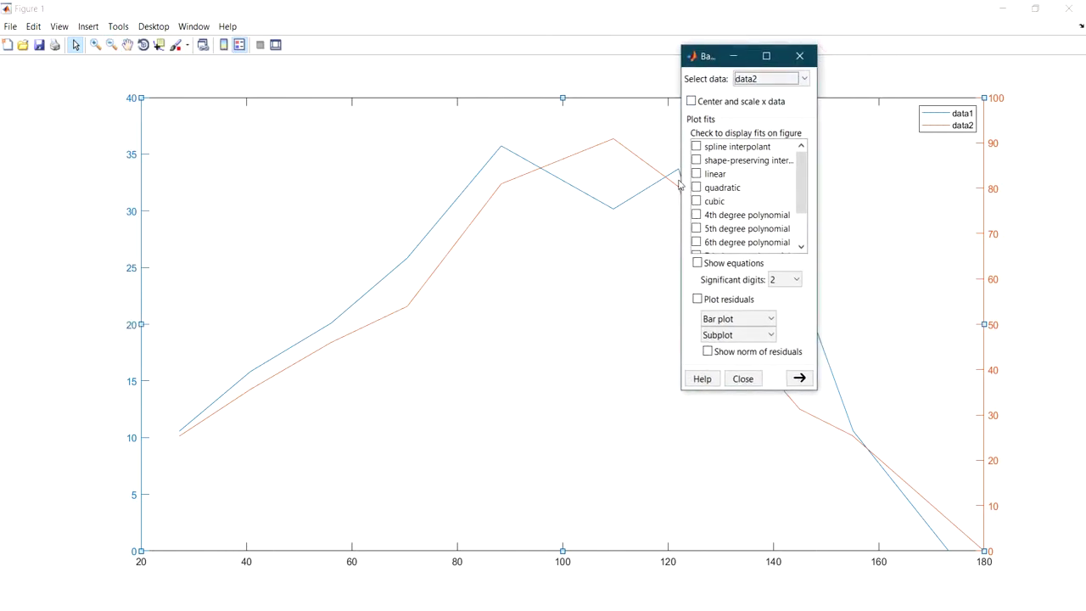
pyautogui.click(732, 79)
pyautogui.click(749, 105)
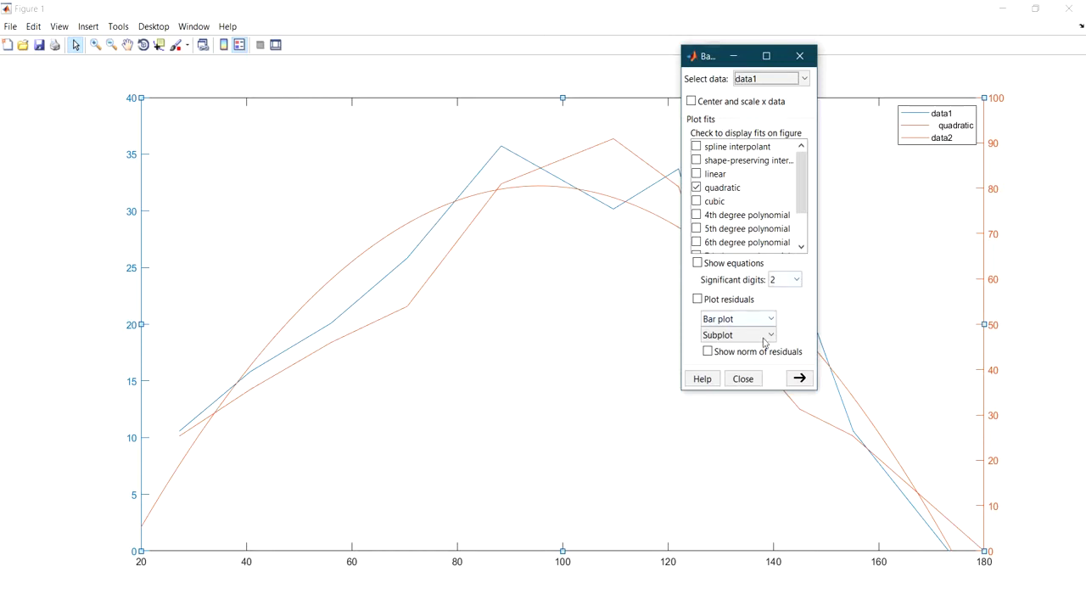
pyautogui.click(734, 382)
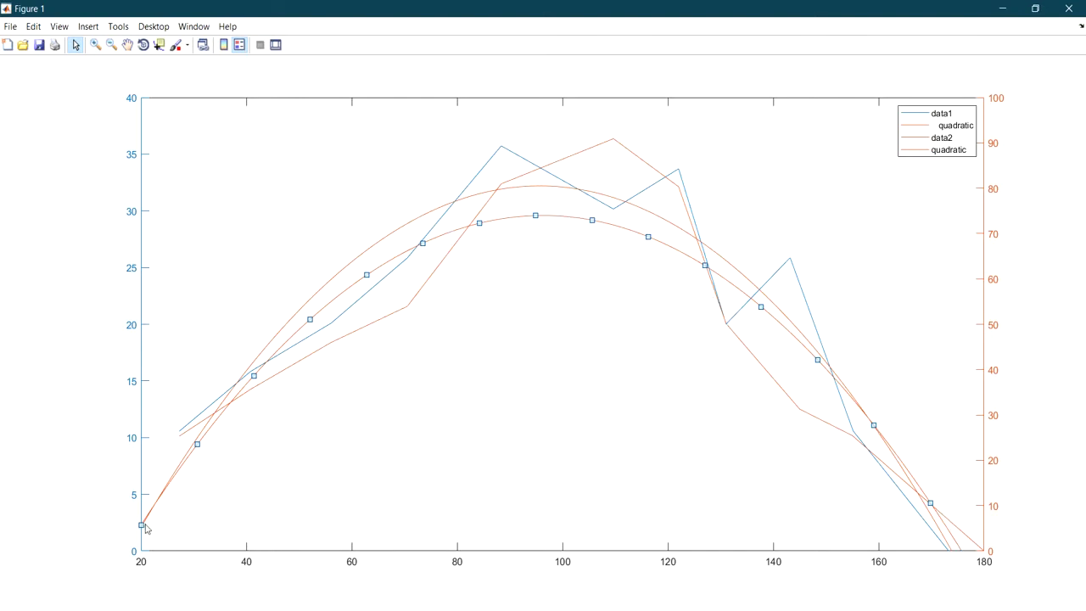
pyautogui.click(570, 284)
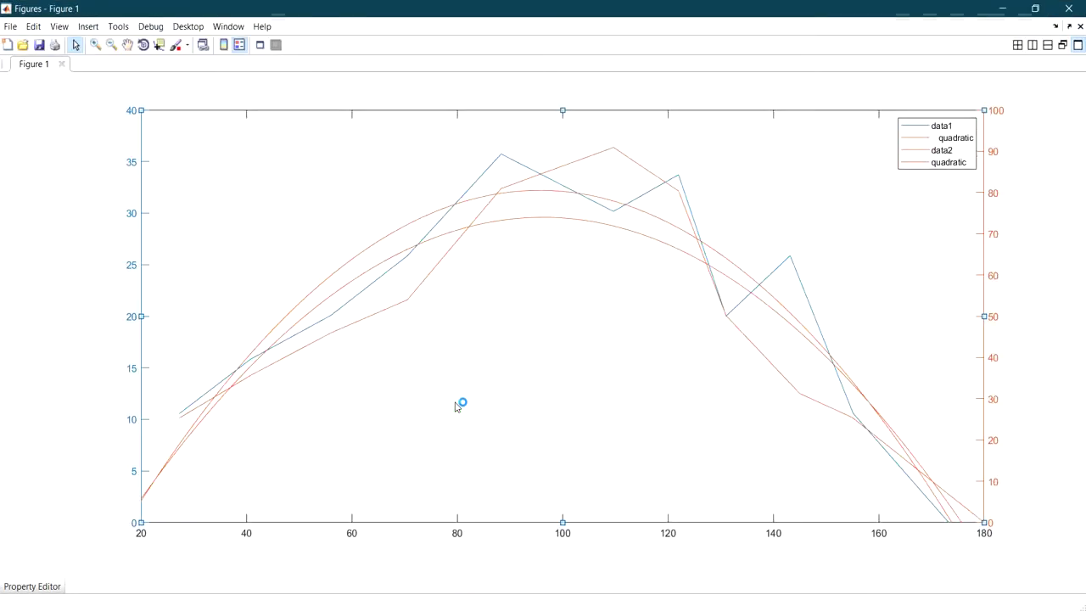
# Select data1, data2 and the fit curves in turn, undoing the accidentally removed quadratic fit.
pyautogui.click(435, 230)
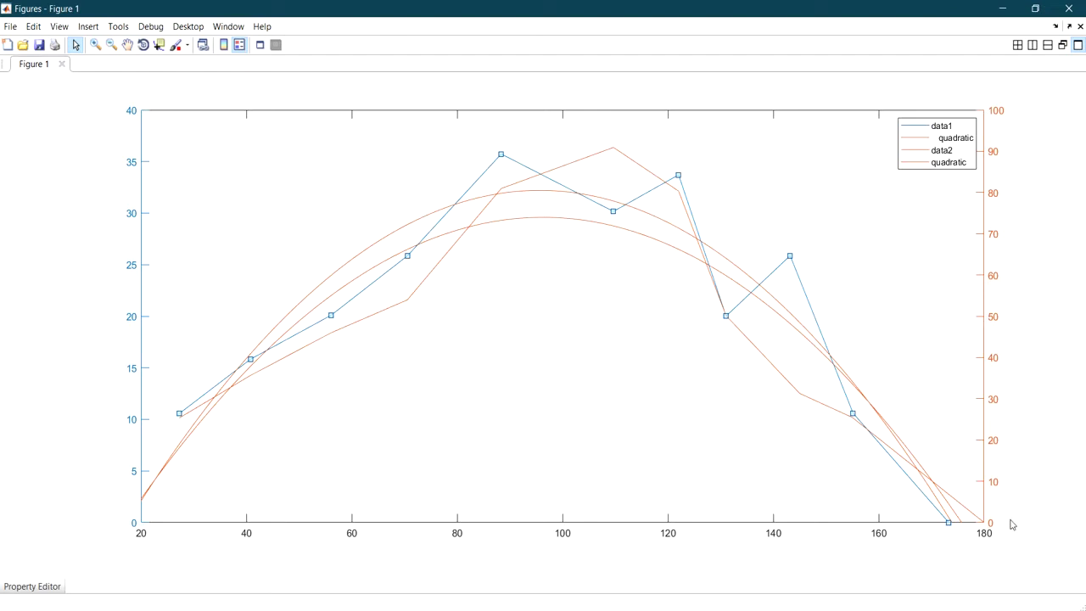
pyautogui.click(958, 521)
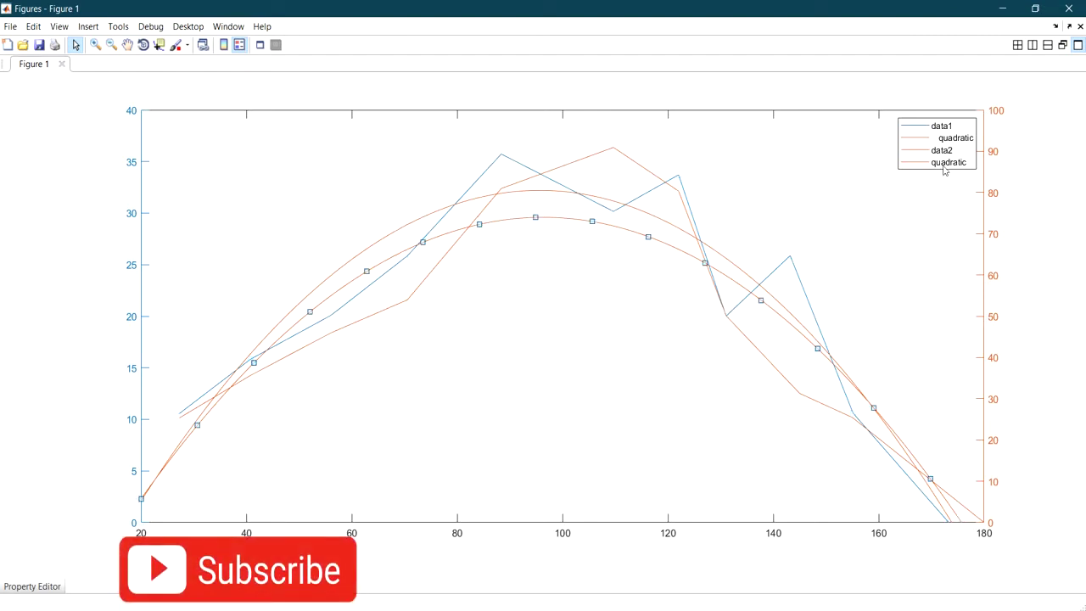
pyautogui.click(958, 512)
pyautogui.click(959, 519)
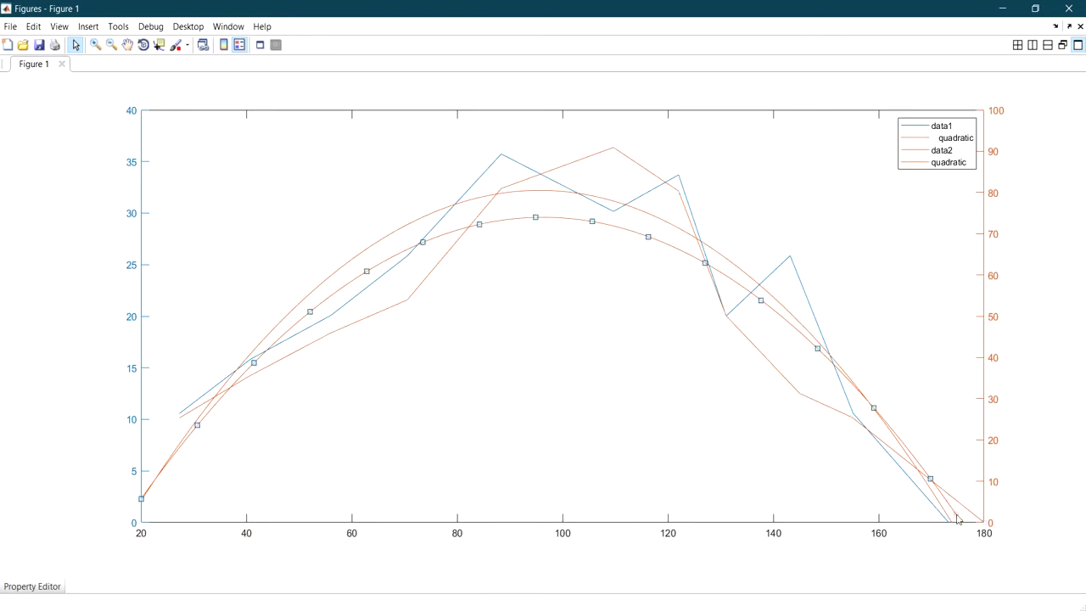
pyautogui.click(958, 510)
pyautogui.click(651, 393)
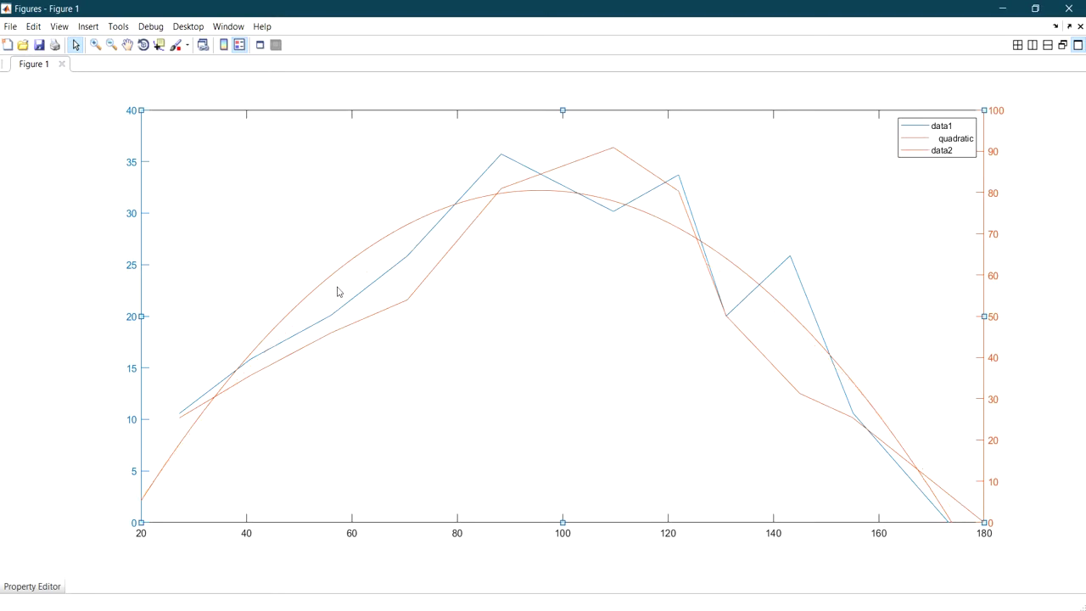
pyautogui.hotkey('ctrl', 'z')
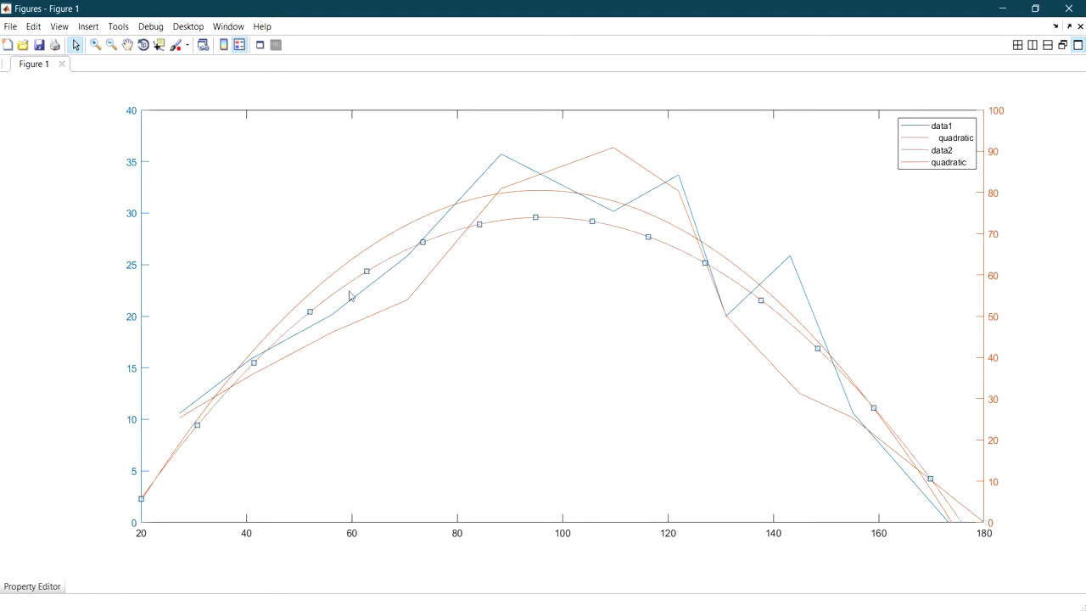
# Select the upper quadratic fit curve and dock the Property Editor below the plot.
pyautogui.click(397, 367)
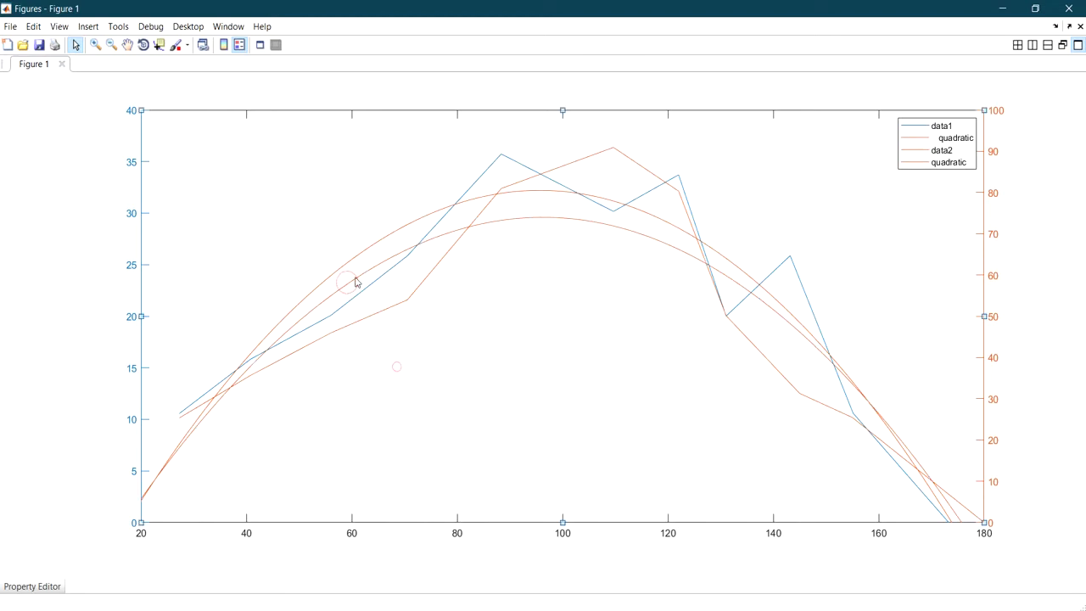
pyautogui.click(356, 279)
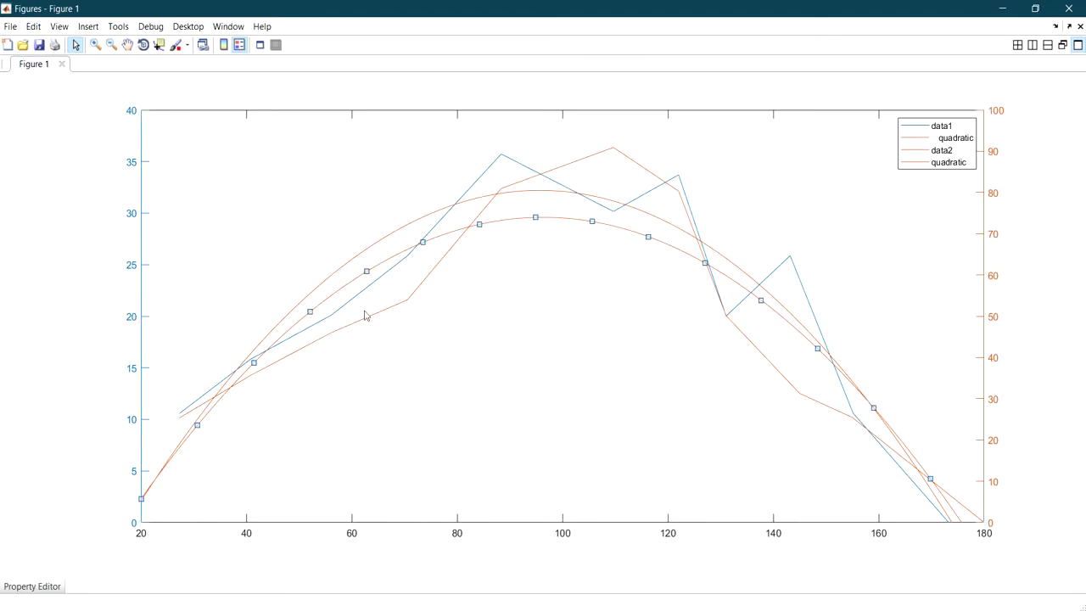
pyautogui.click(366, 317)
pyautogui.click(367, 317)
pyautogui.click(352, 279)
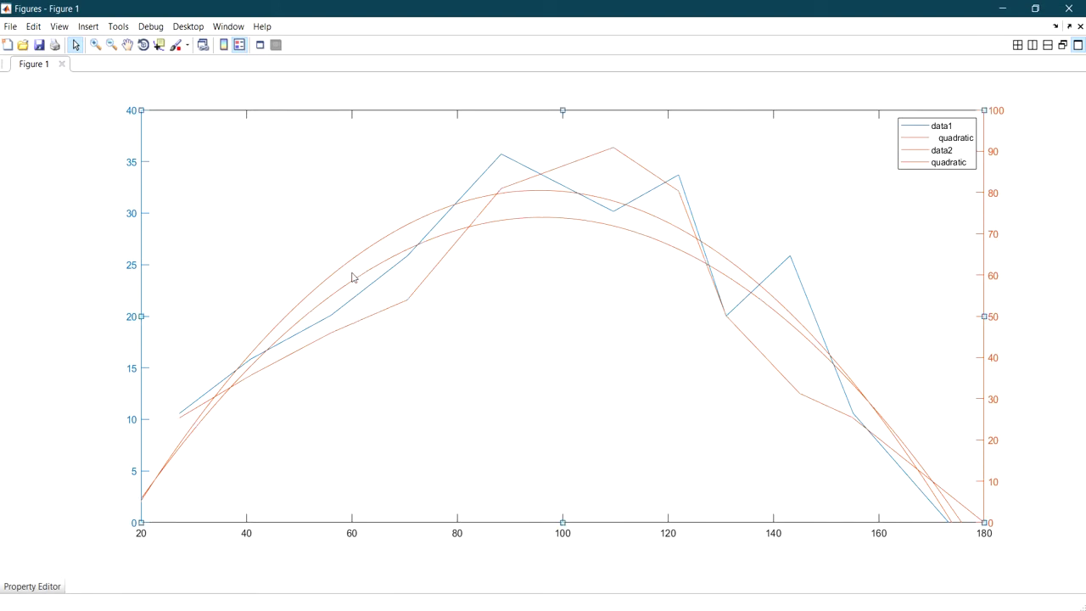
pyautogui.click(352, 263)
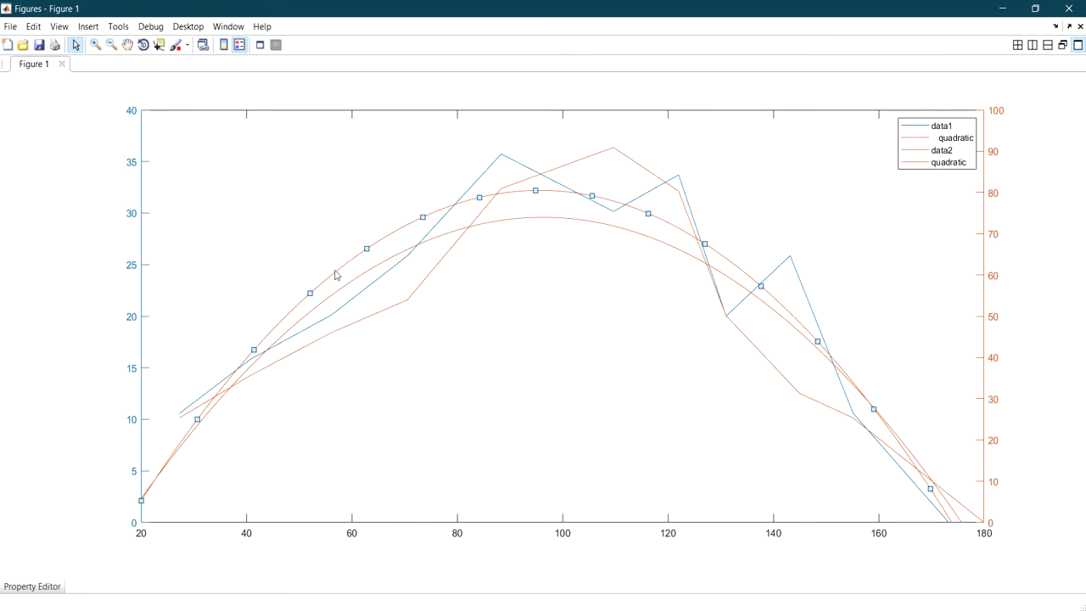
pyautogui.click(42, 588)
pyautogui.click(360, 390)
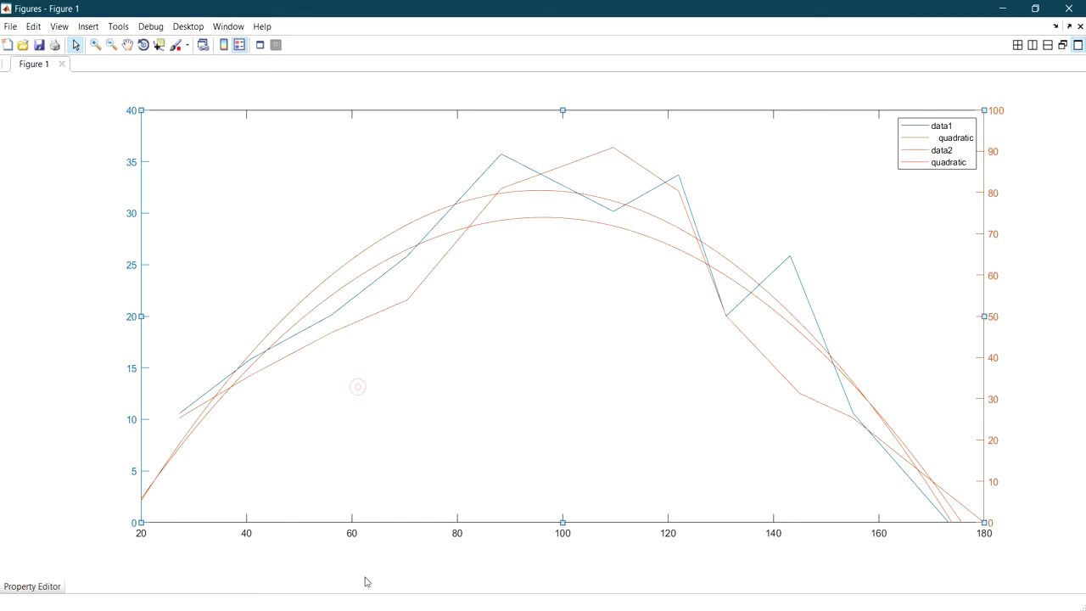
pyautogui.click(342, 277)
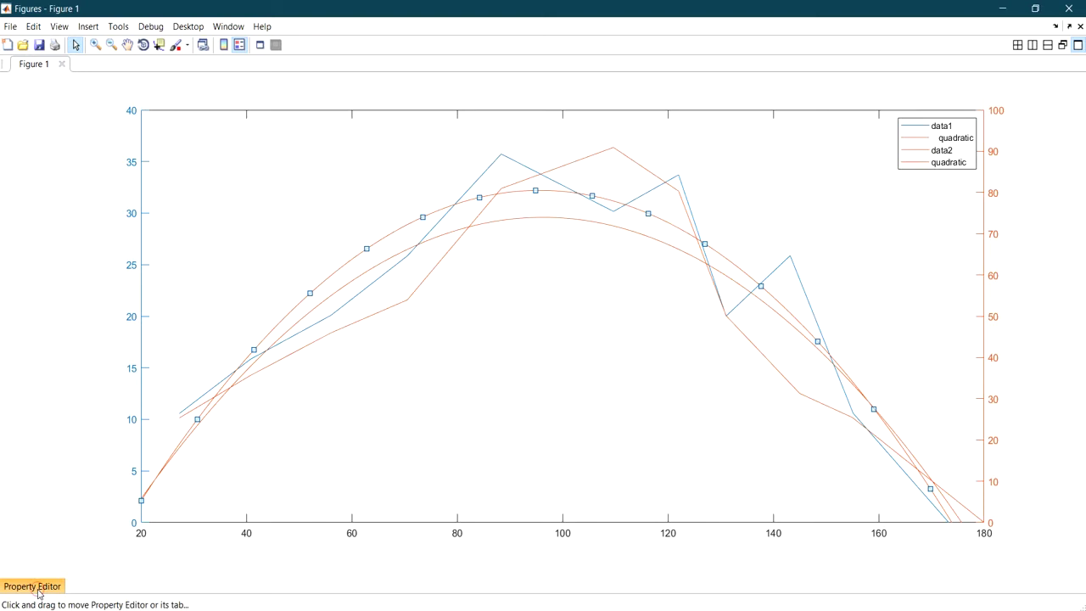
pyautogui.moveTo(37, 593); pyautogui.dragTo(57, 573)
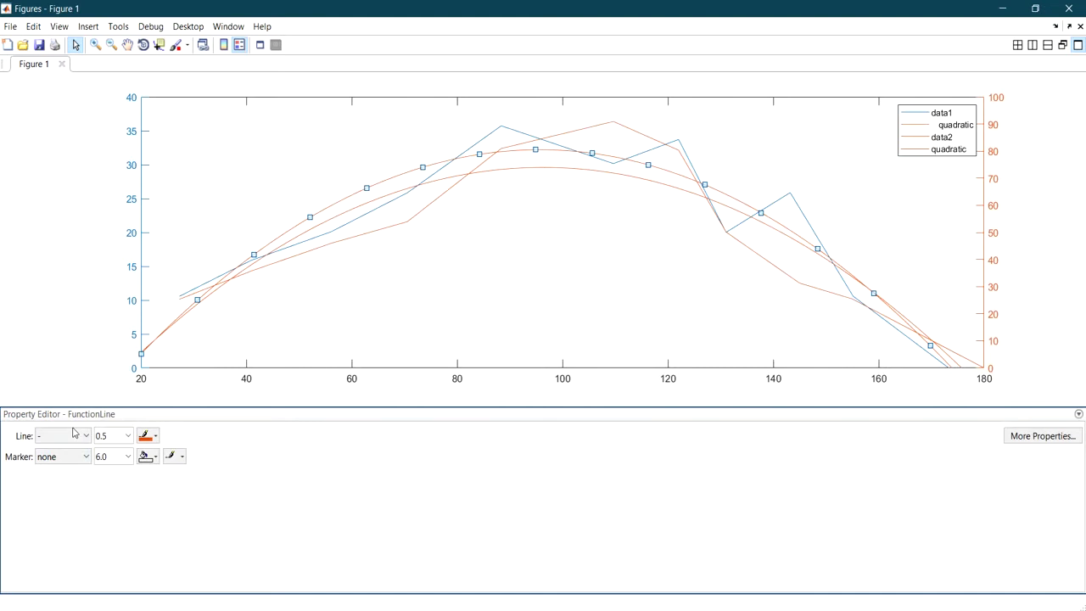
# Make the upper quadratic fit curve blue.
pyautogui.click(150, 436)
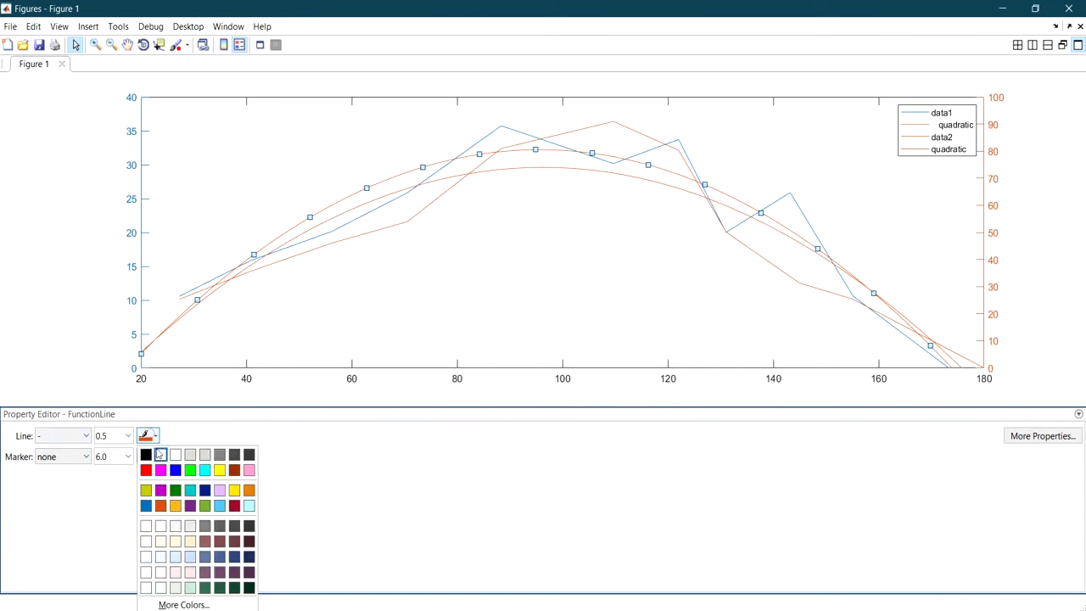
pyautogui.click(174, 471)
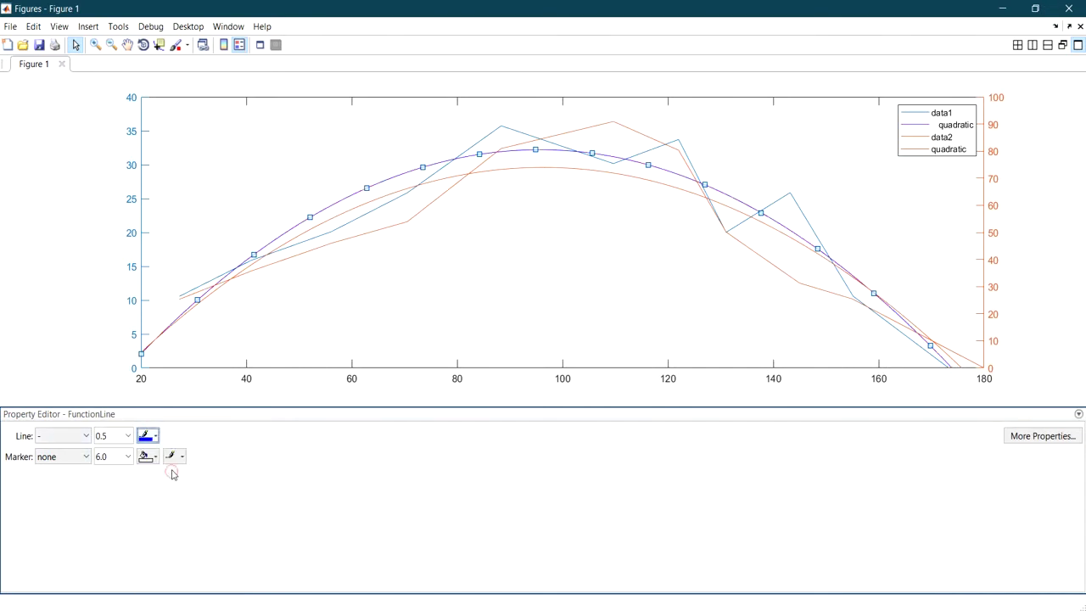
pyautogui.click(311, 243)
# Set data1 to no connecting line with pure blue plus-sign markers.
pyautogui.click(311, 242)
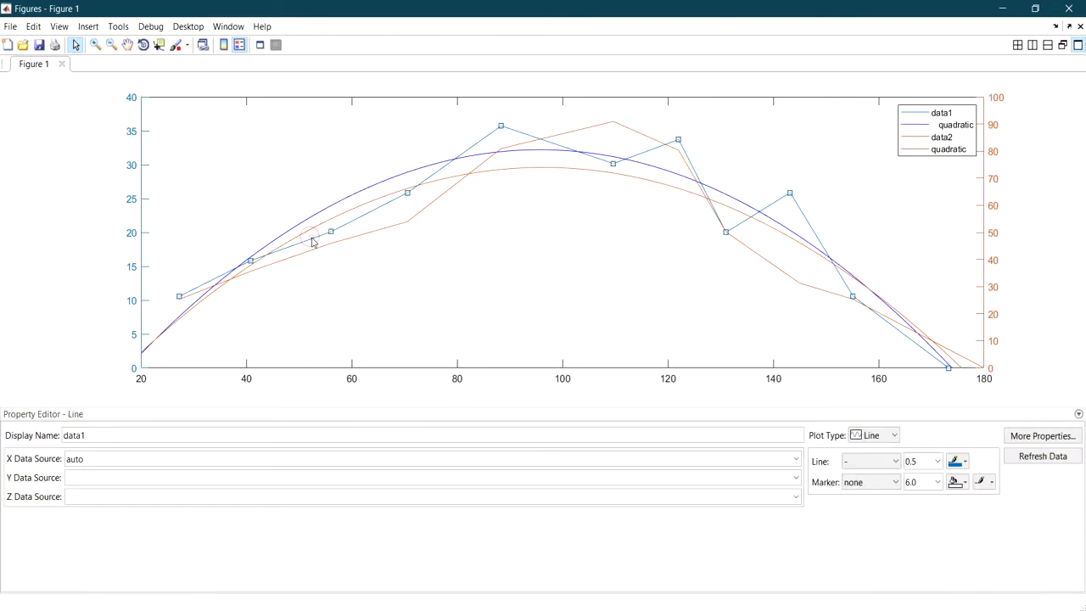
pyautogui.click(883, 461)
pyautogui.click(868, 533)
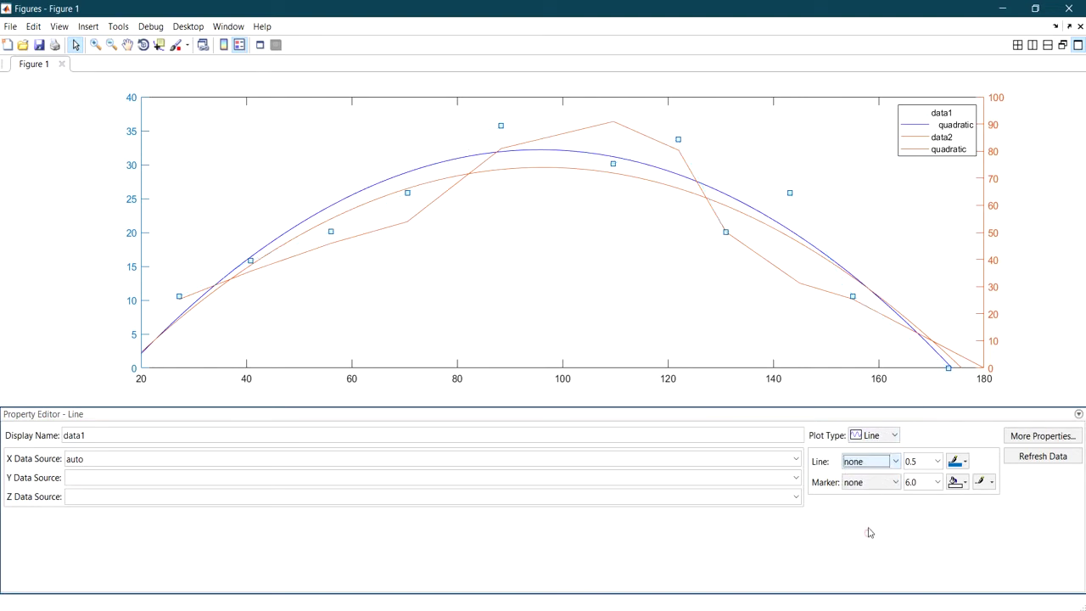
pyautogui.click(868, 481)
pyautogui.scroll(2, 855, 509)
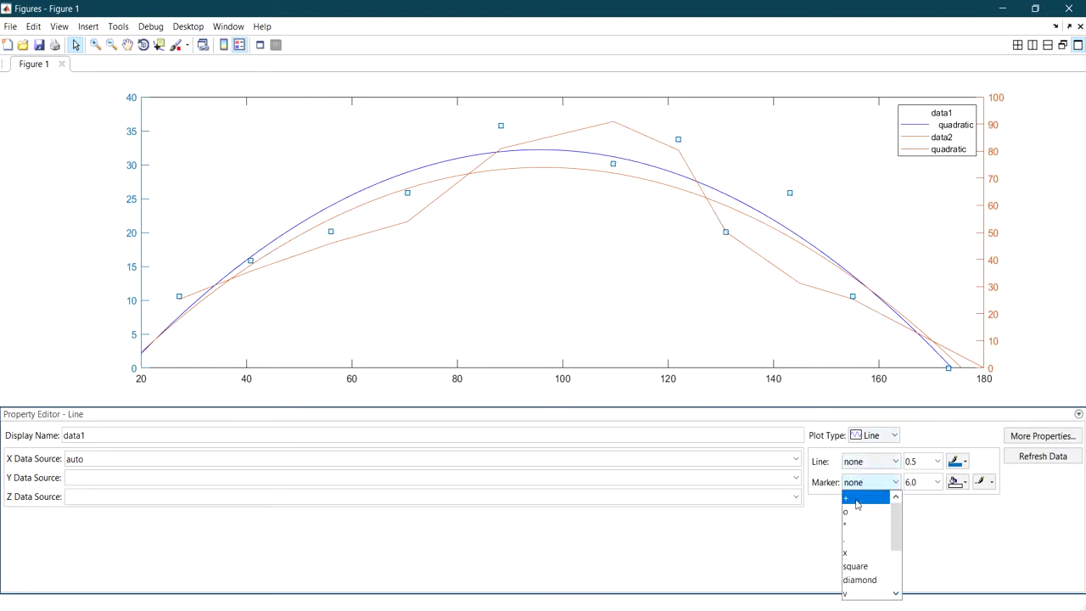
pyautogui.click(857, 500)
pyautogui.click(463, 297)
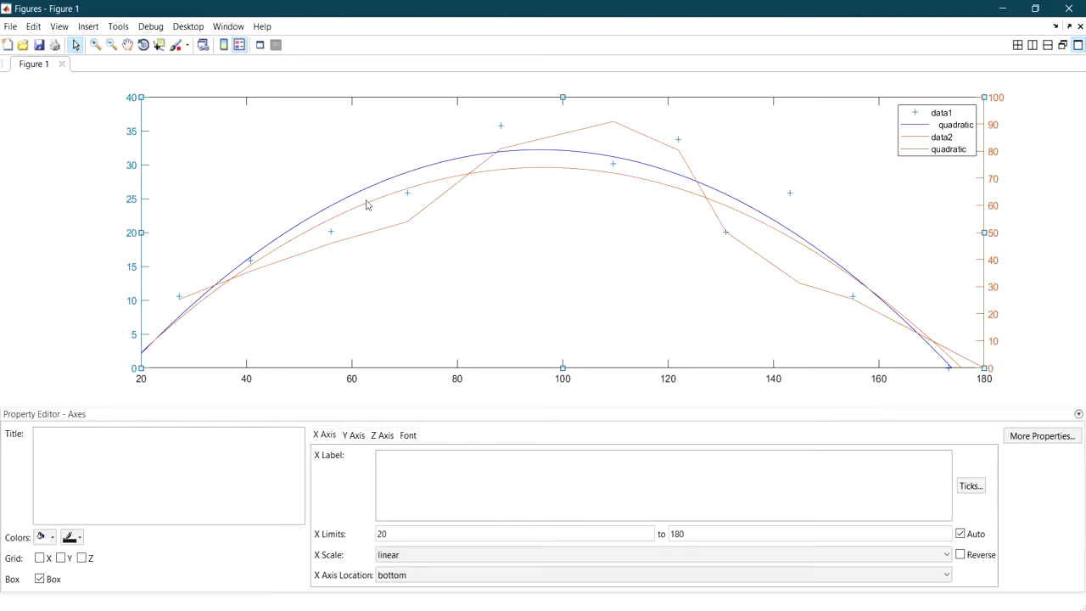
pyautogui.click(408, 193)
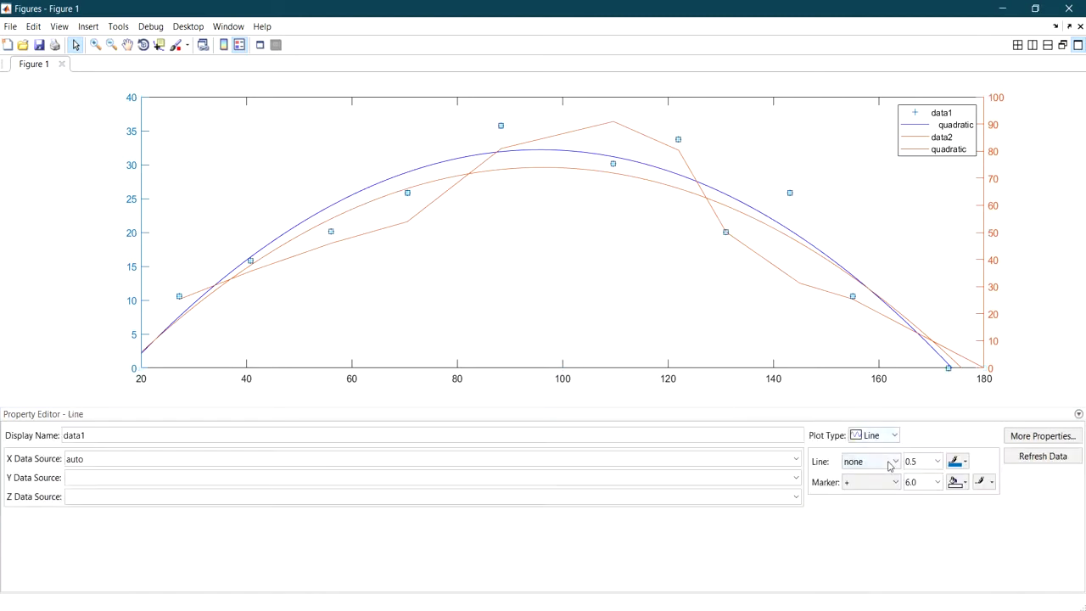
pyautogui.click(959, 461)
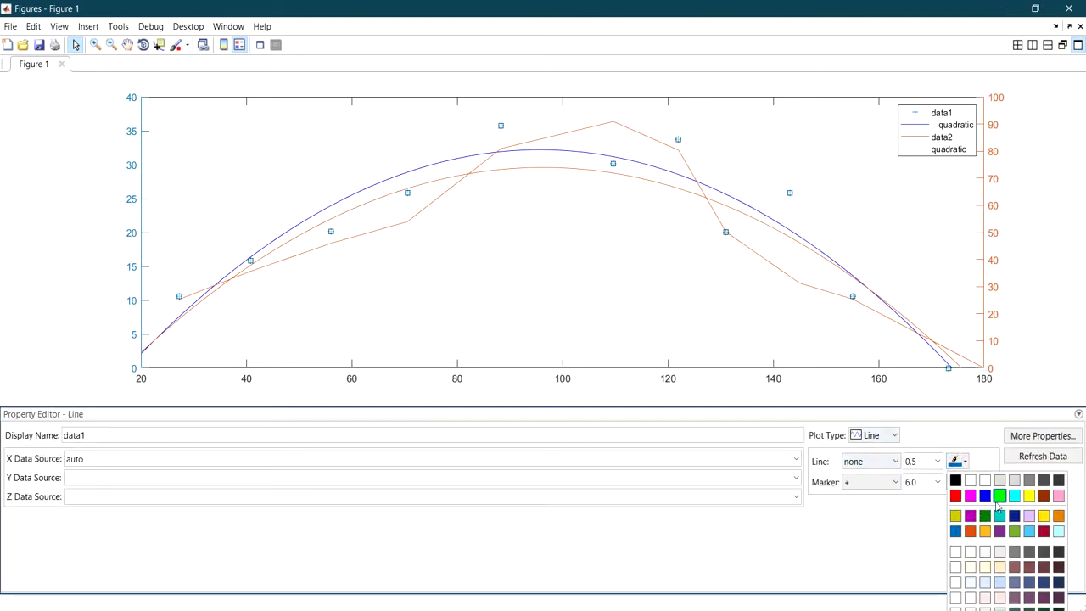
pyautogui.click(993, 496)
pyautogui.click(512, 320)
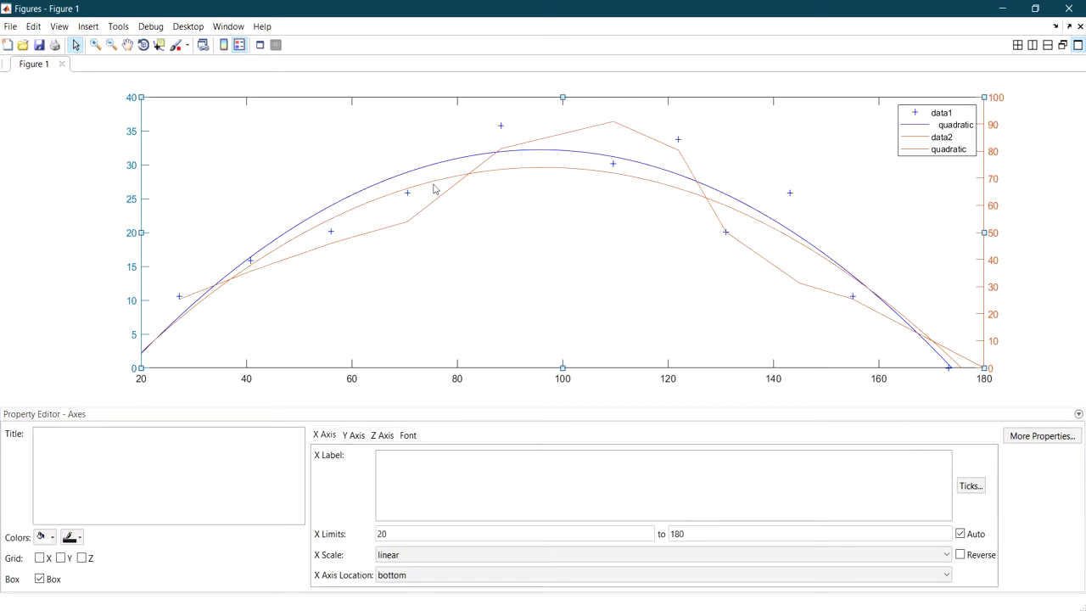
# Set data2 to no connecting line with star (*) markers.
pyautogui.click(432, 186)
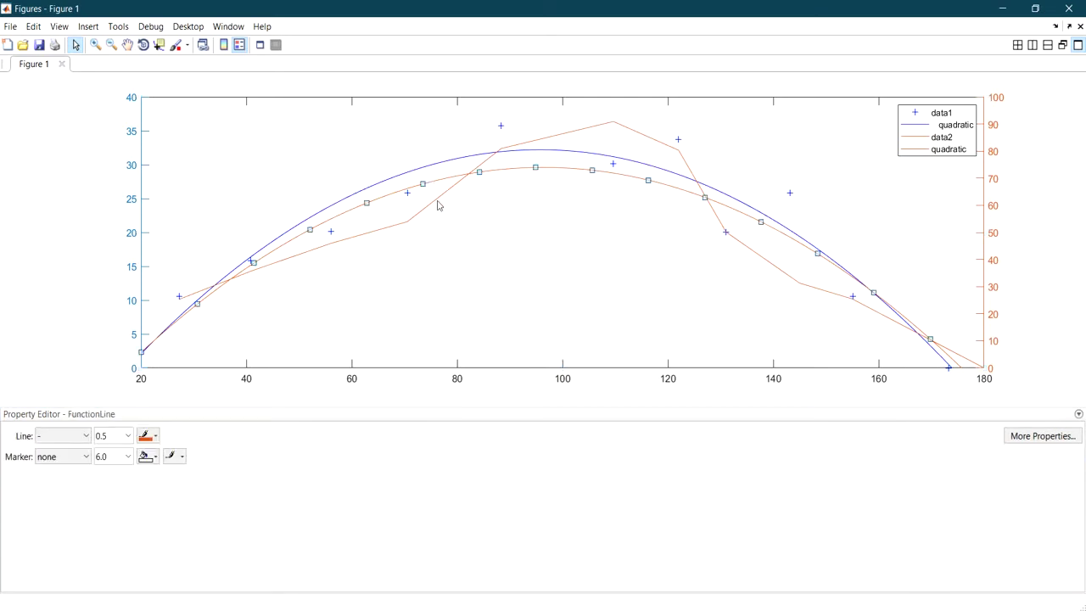
pyautogui.click(439, 203)
pyautogui.click(877, 462)
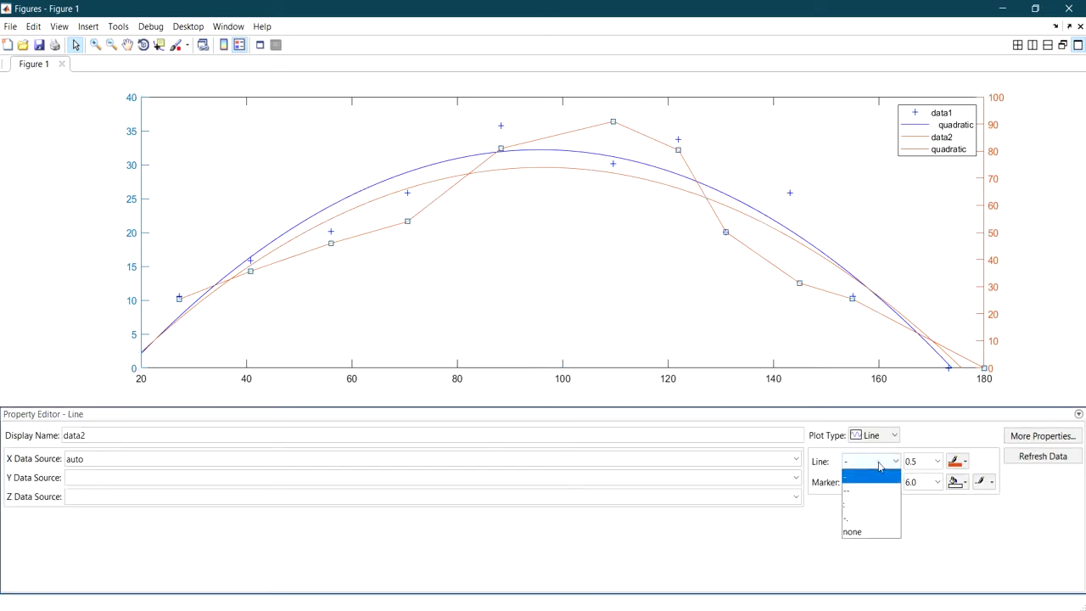
pyautogui.click(863, 531)
pyautogui.click(895, 482)
pyautogui.moveTo(895, 560); pyautogui.dragTo(896, 506)
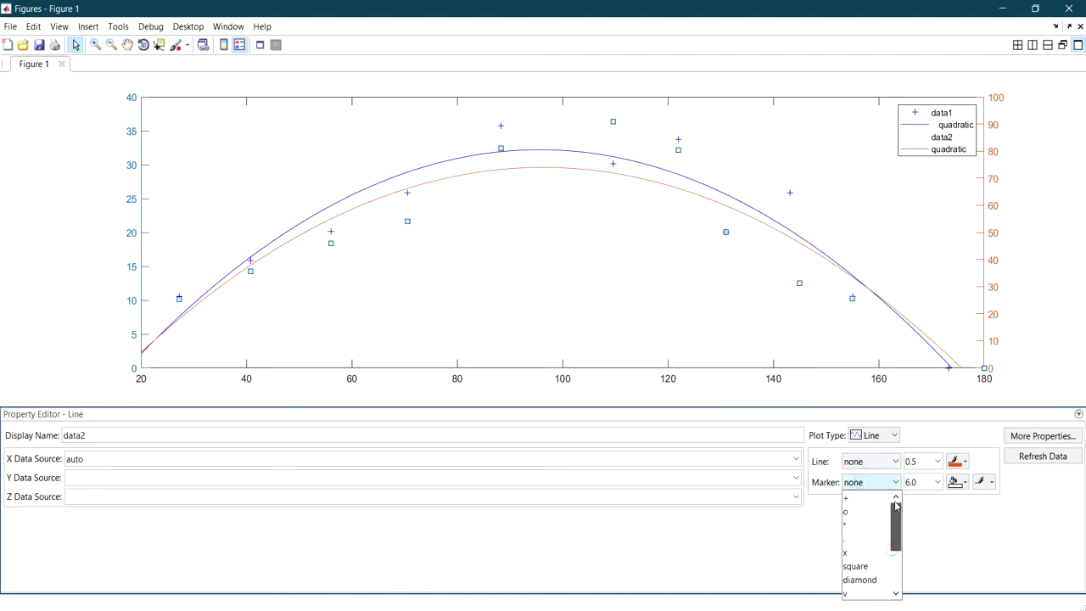
pyautogui.click(845, 524)
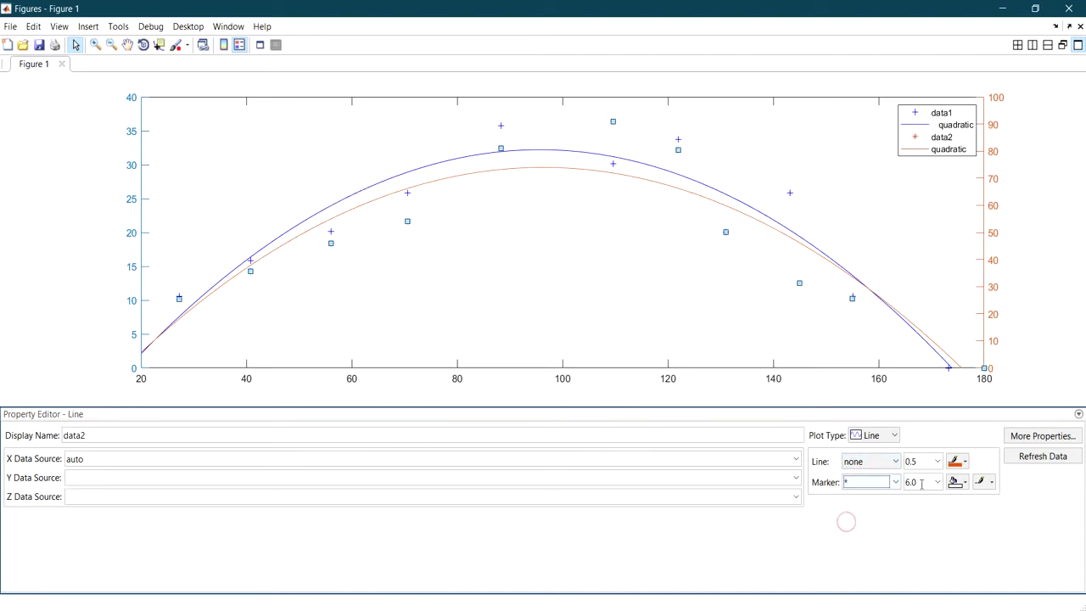
pyautogui.click(590, 301)
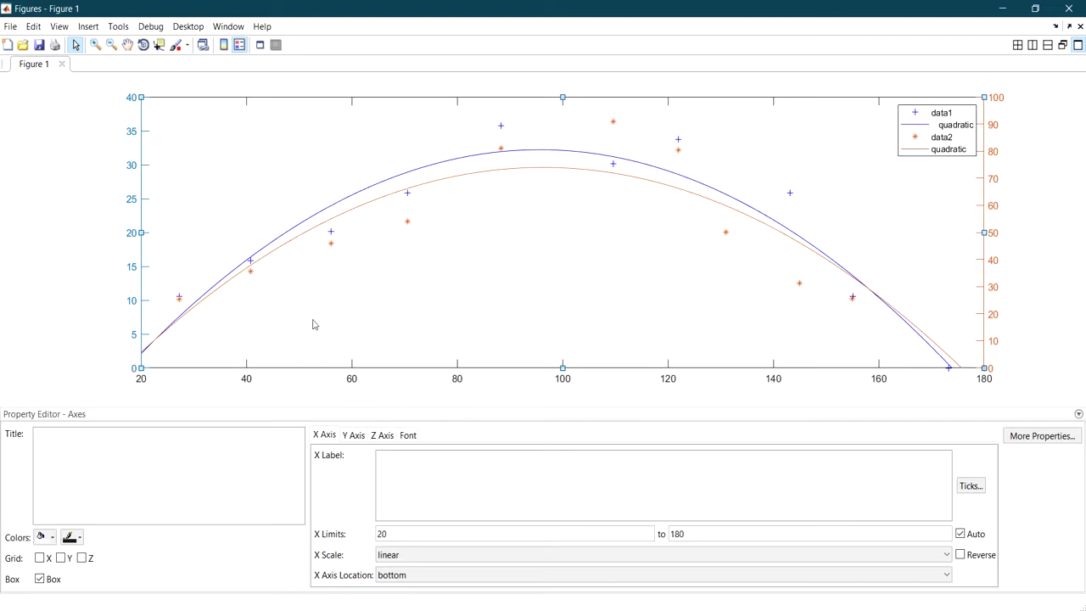
# Enter 'TITLE' as the plot title and 'X AXIS' as the x-axis label.
pyautogui.click(144, 447)
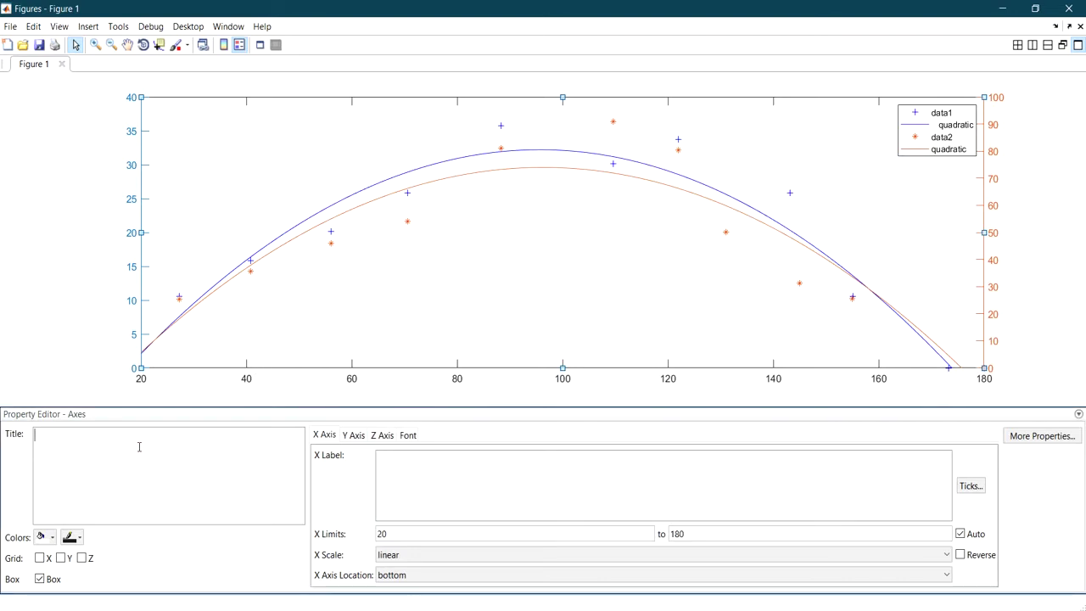
pyautogui.write('TITLE')
pyautogui.click(492, 474)
pyautogui.click(408, 471)
pyautogui.write('X AXIS')
# Change the x-axis lower limit from 20 to 0 and shrink the figure window to reveal the script.
pyautogui.click(344, 435)
pyautogui.click(322, 457)
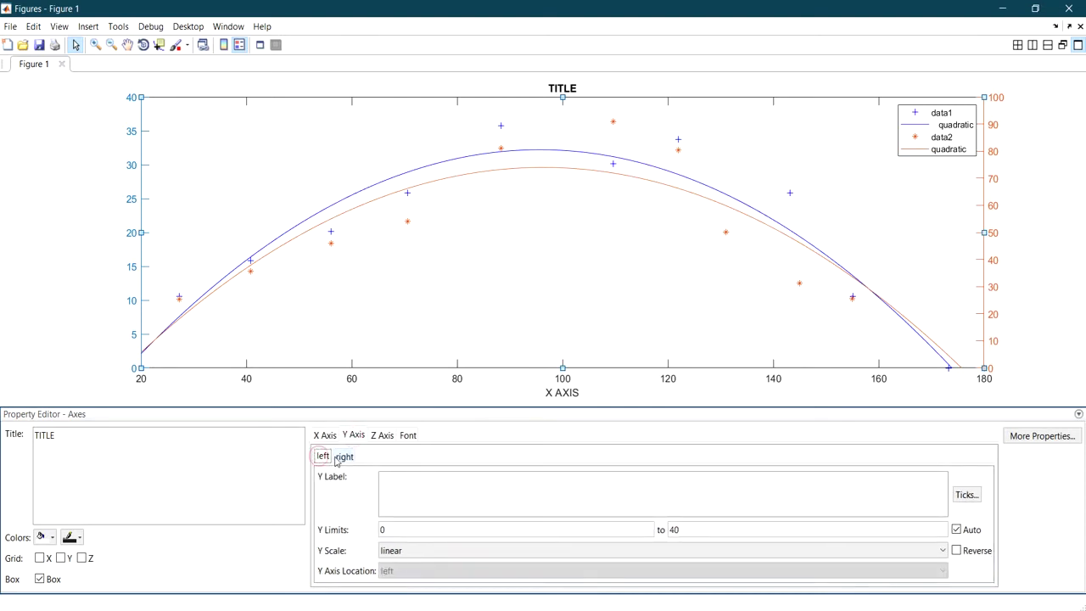
pyautogui.click(338, 458)
pyautogui.click(323, 459)
pyautogui.click(325, 435)
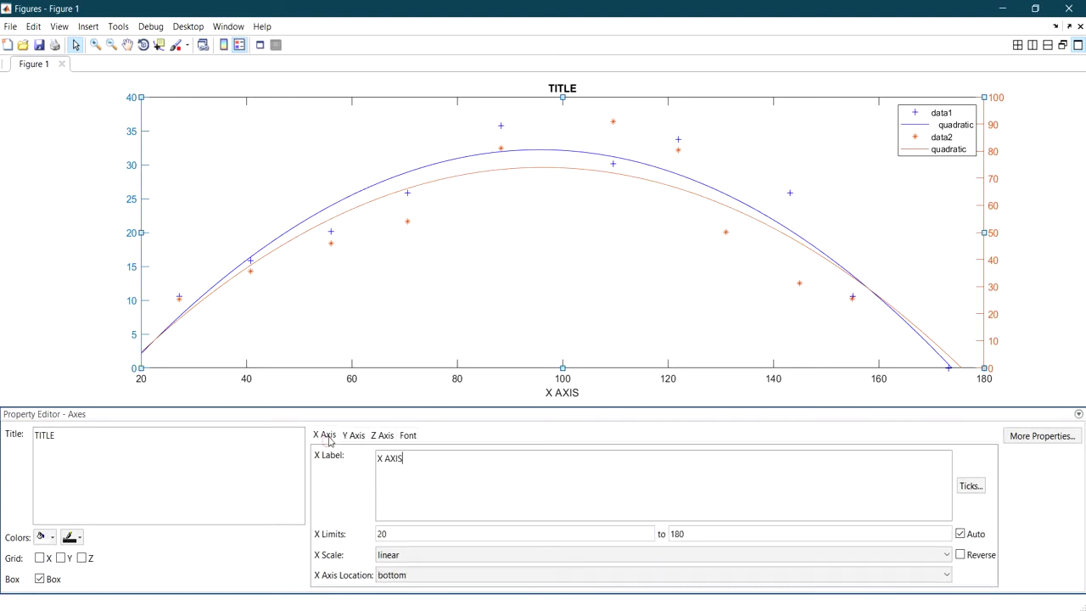
pyautogui.doubleClick(403, 533)
pyautogui.write('0')
pyautogui.press('Return')
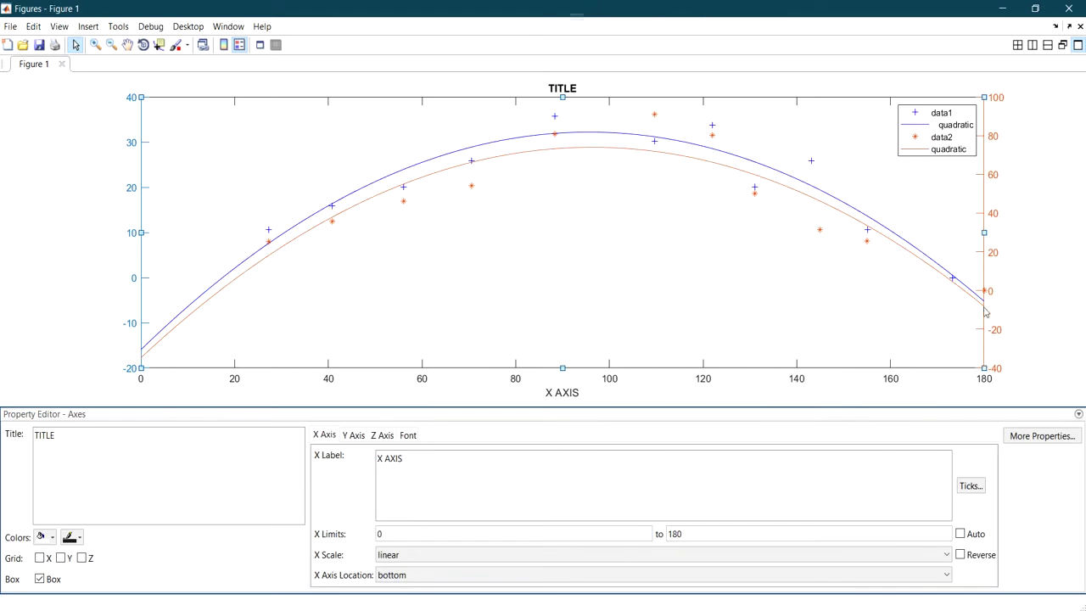
pyautogui.moveTo(560, 11); pyautogui.dragTo(788, 46)
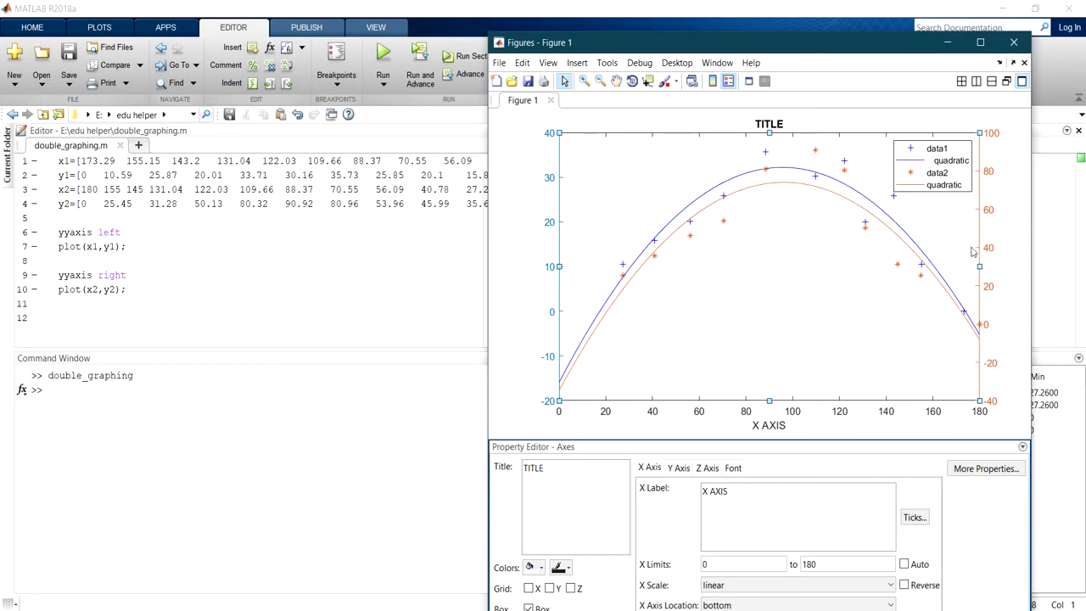
# Maximize the figure and set the left y-axis limits to 0–40 with automatic limits off.
pyautogui.click(980, 42)
pyautogui.click(353, 436)
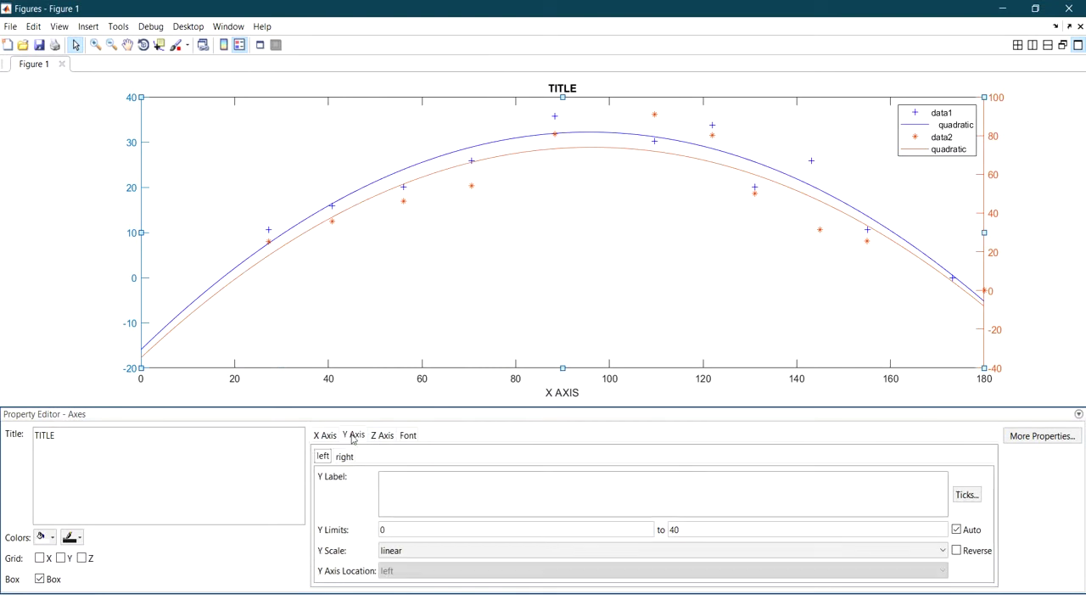
pyautogui.click(411, 529)
pyautogui.moveTo(411, 528); pyautogui.dragTo(364, 532)
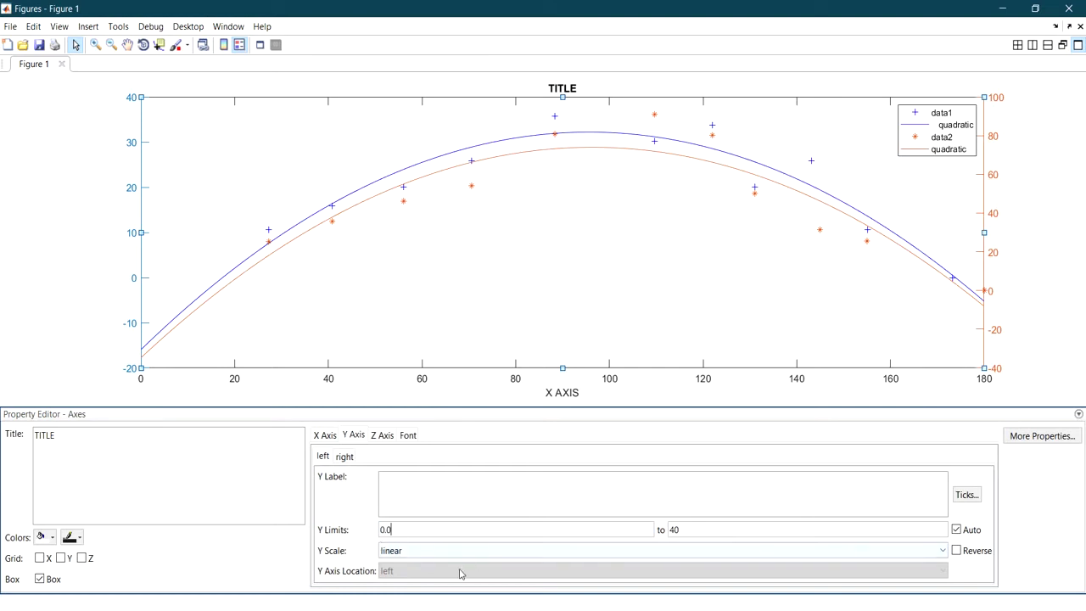
pyautogui.click(473, 535)
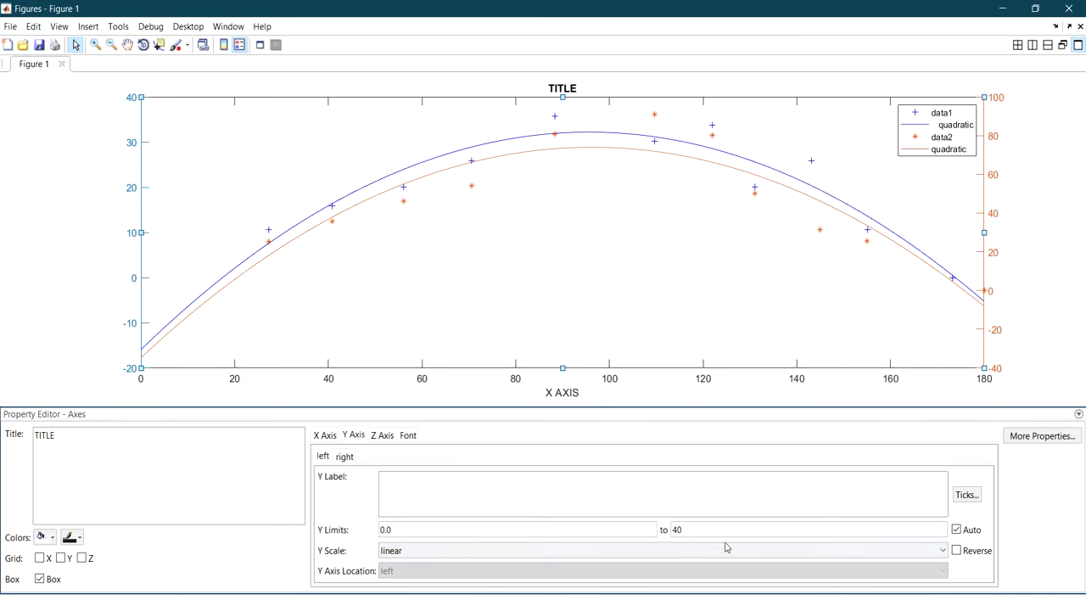
pyautogui.click(956, 530)
pyautogui.click(514, 528)
pyautogui.moveTo(435, 528); pyautogui.dragTo(325, 529)
pyautogui.write('0')
pyautogui.press('Return')
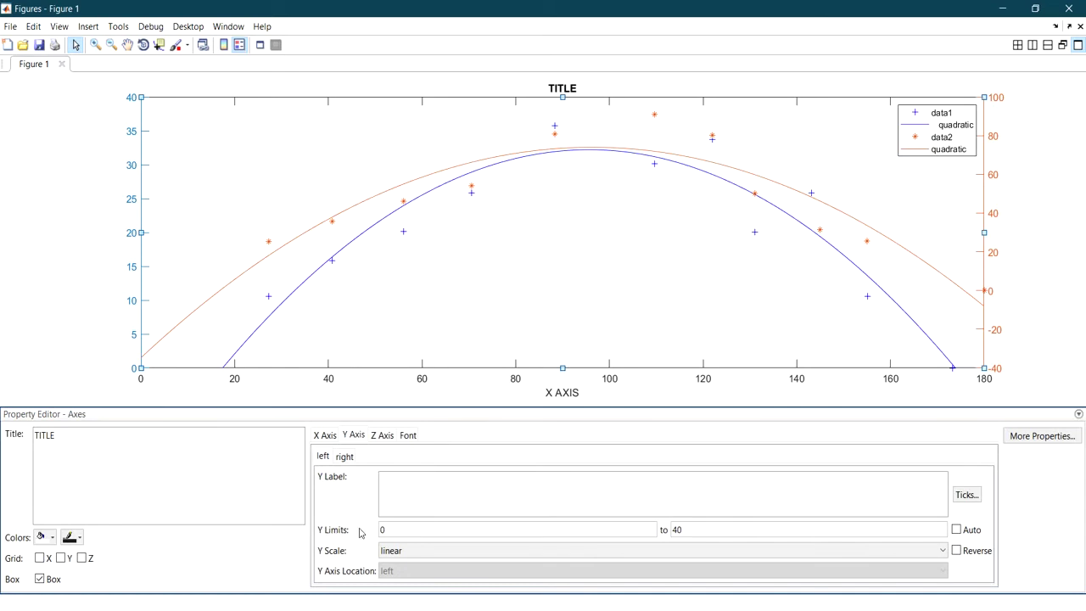
# Set the right y-axis lower limit to 0 so it spans 0 to 100.
pyautogui.click(345, 457)
pyautogui.write('0')
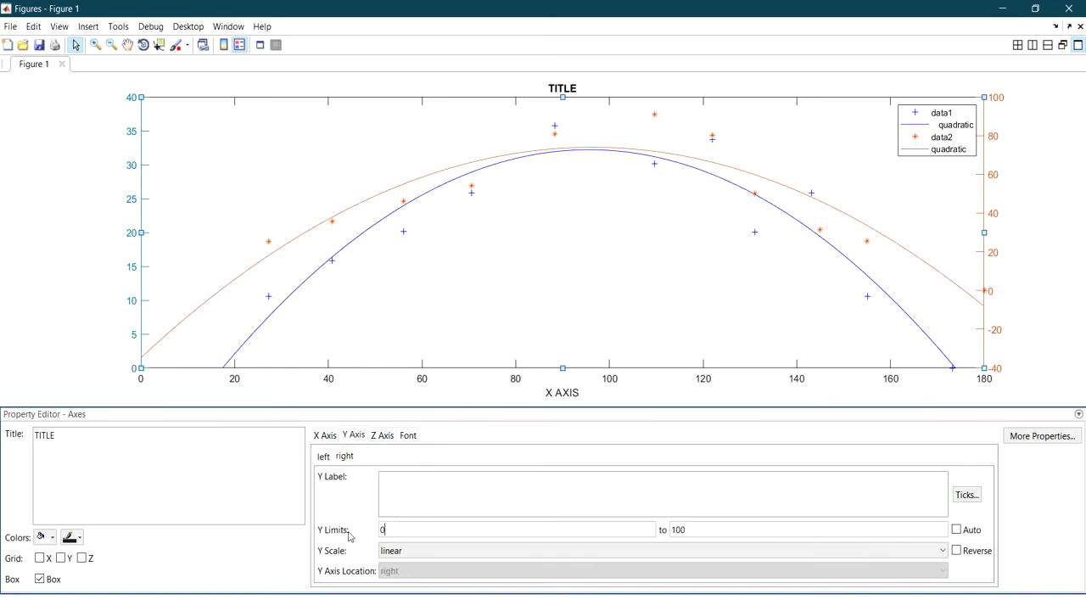
pyautogui.press('Return')
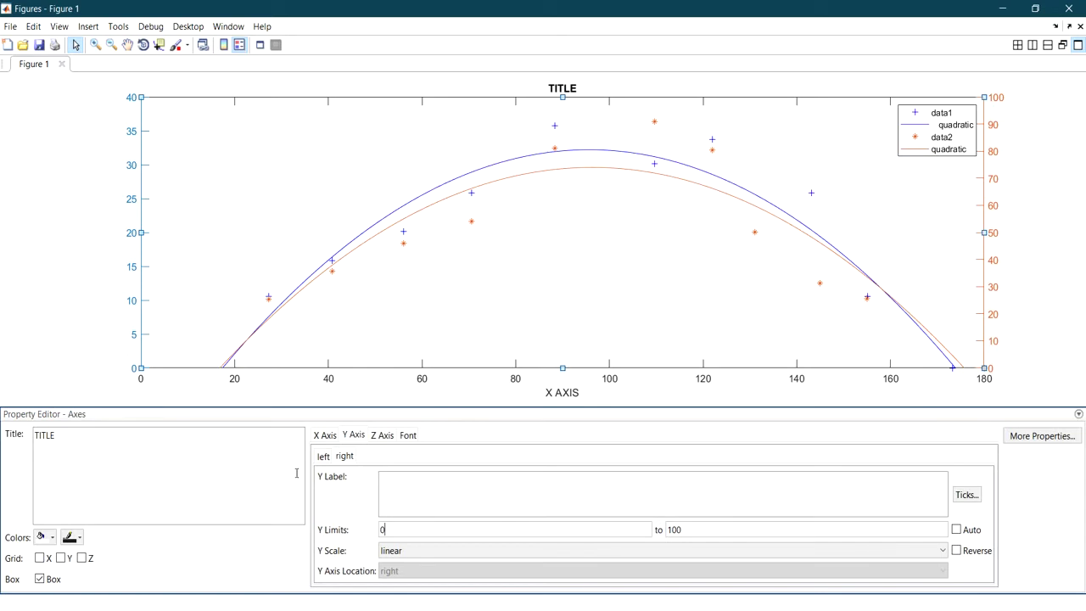
pyautogui.click(324, 438)
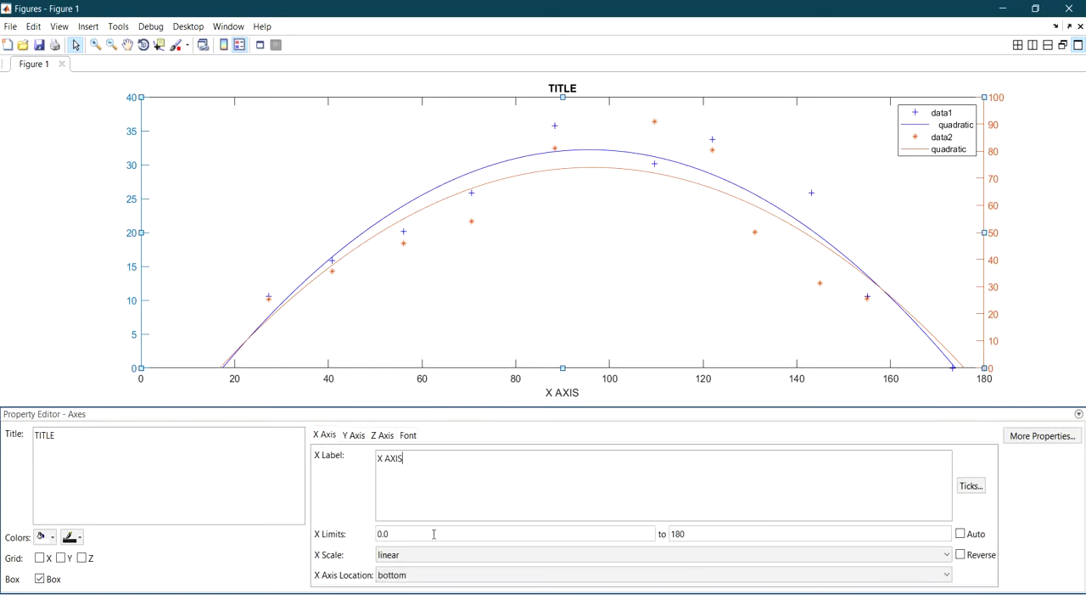
# Move the figure aside and check the script's smallest x1 value (27.26) and last y2 value (25.32).
pyautogui.moveTo(399, 5); pyautogui.dragTo(689, 28)
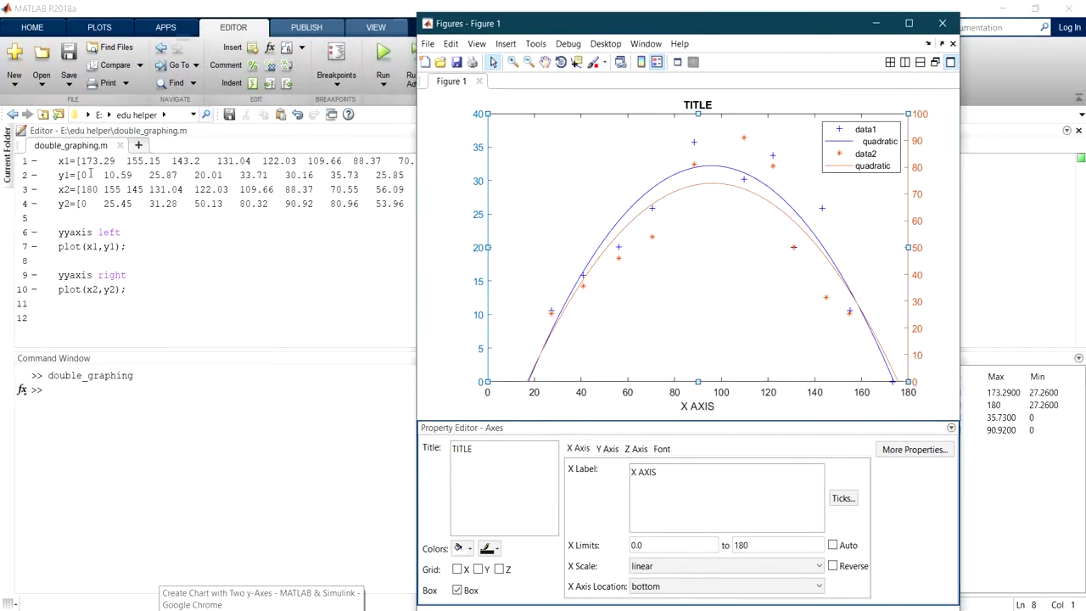
pyautogui.moveTo(575, 25); pyautogui.dragTo(636, 26)
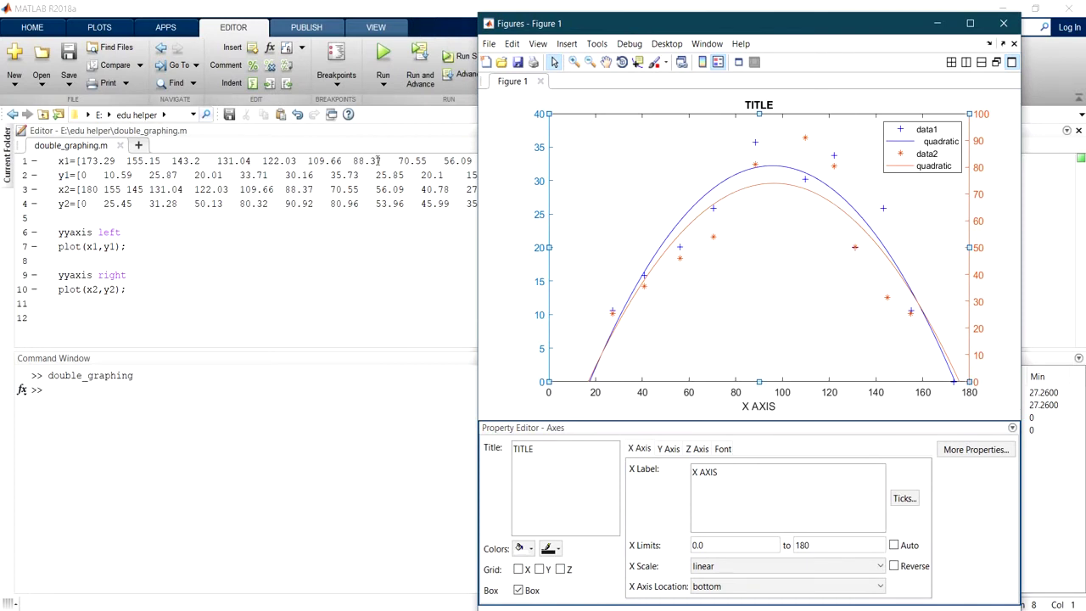
pyautogui.moveTo(623, 25); pyautogui.dragTo(758, 31)
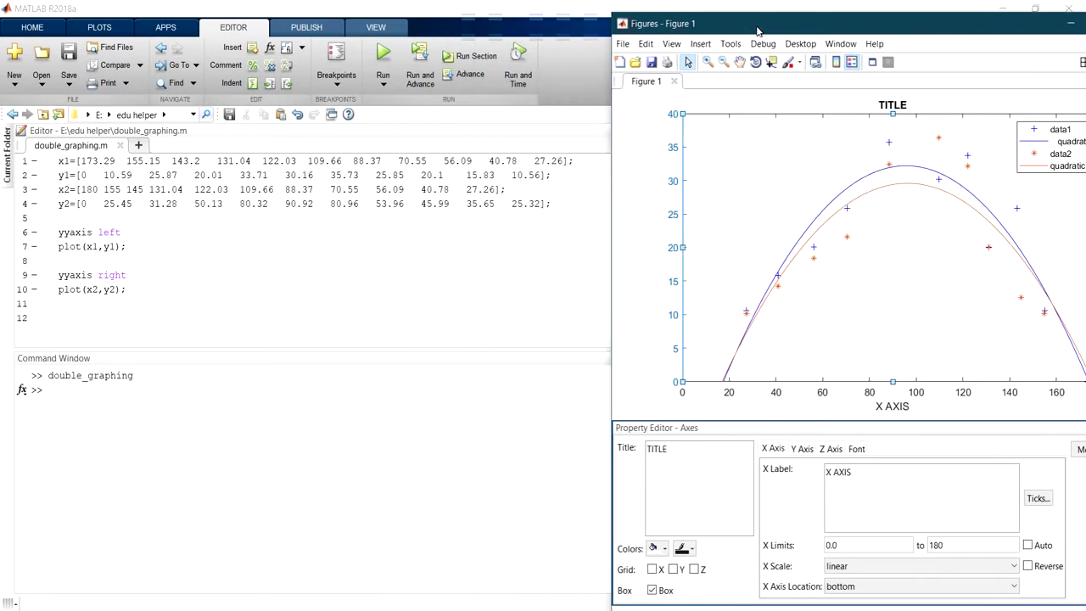
pyautogui.click(540, 162)
pyautogui.doubleClick(539, 161)
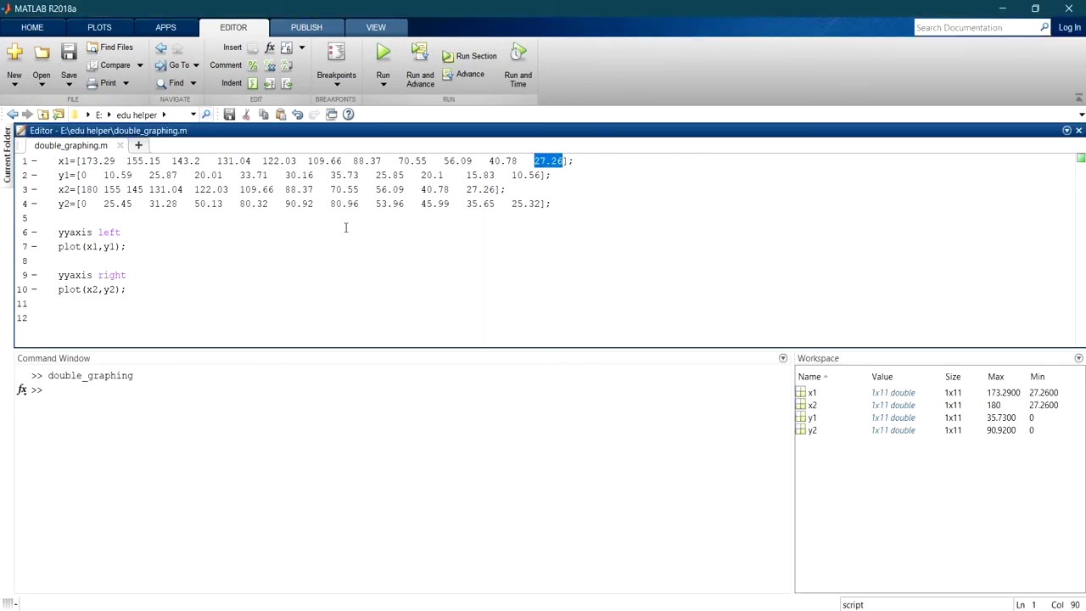
pyautogui.doubleClick(514, 205)
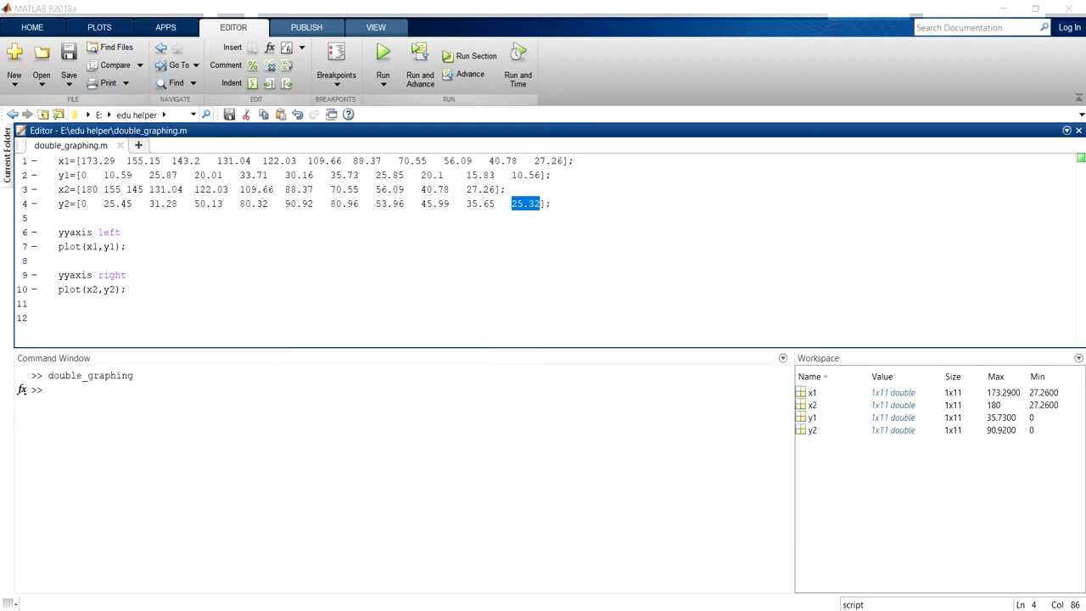
# Bring the figure back, maximize it, and set the x-axis lower limit to 20.
pyautogui.moveTo(343, 604)
pyautogui.click(373, 560)
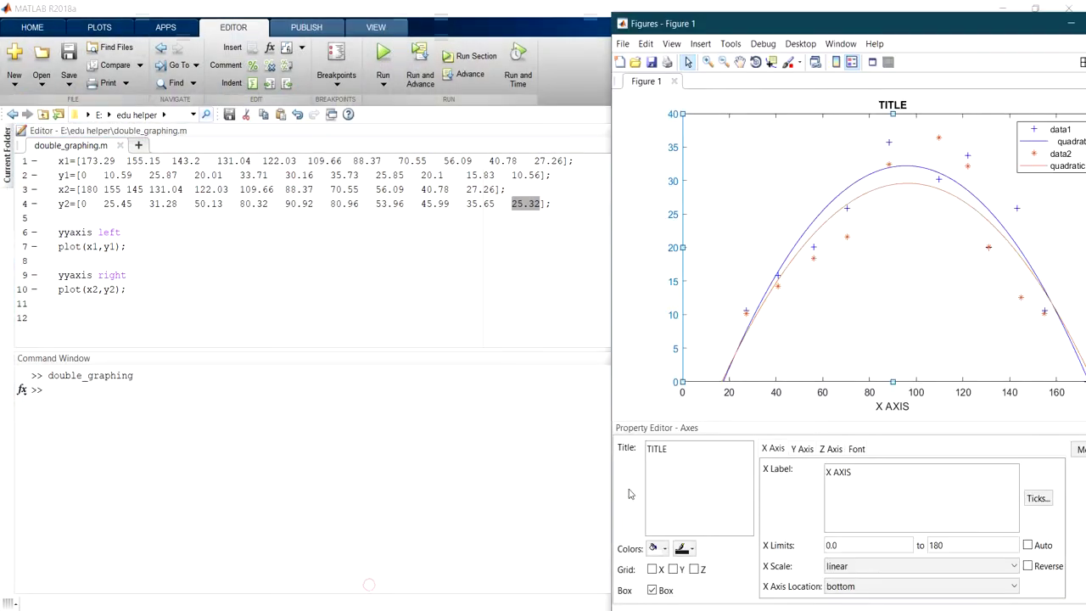
pyautogui.doubleClick(918, 26)
pyautogui.doubleClick(382, 533)
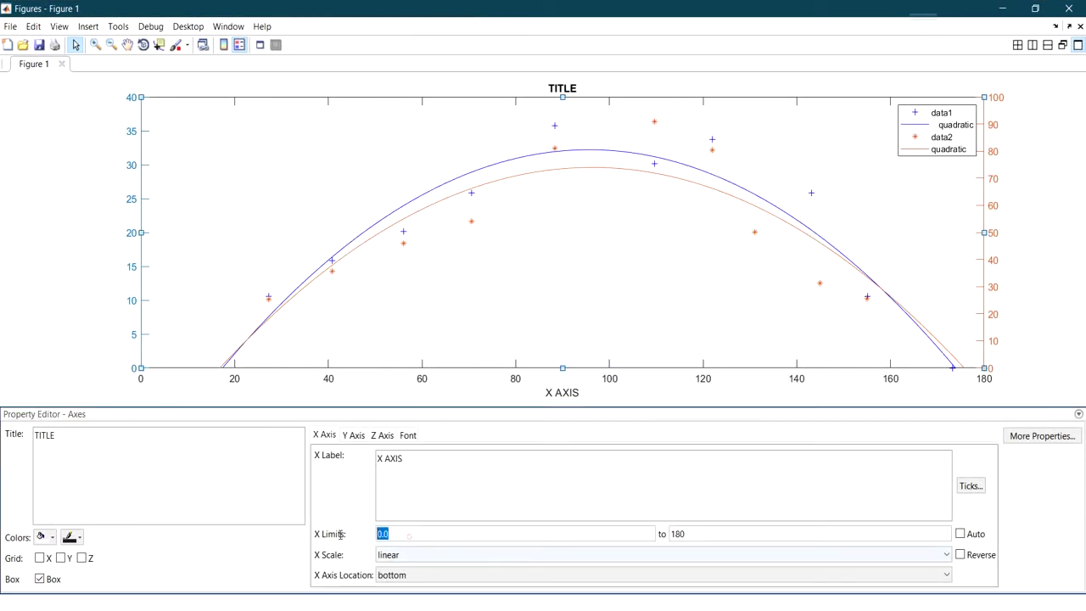
pyautogui.write('20')
pyautogui.press('Return')
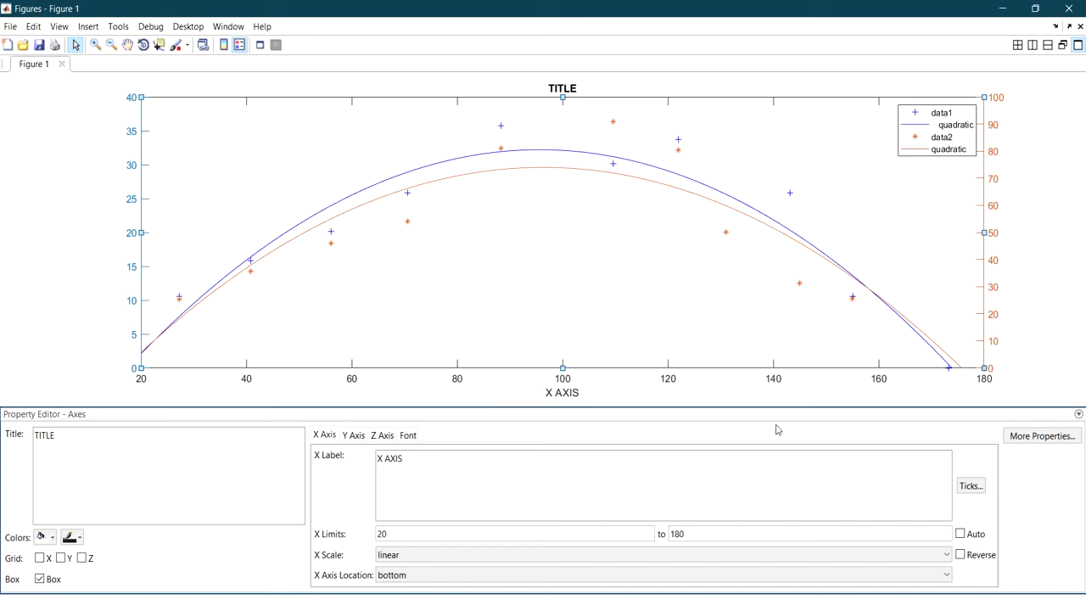
# Enter 'y left' as the left y-axis label and 'y right' as the right y-axis label.
pyautogui.click(352, 434)
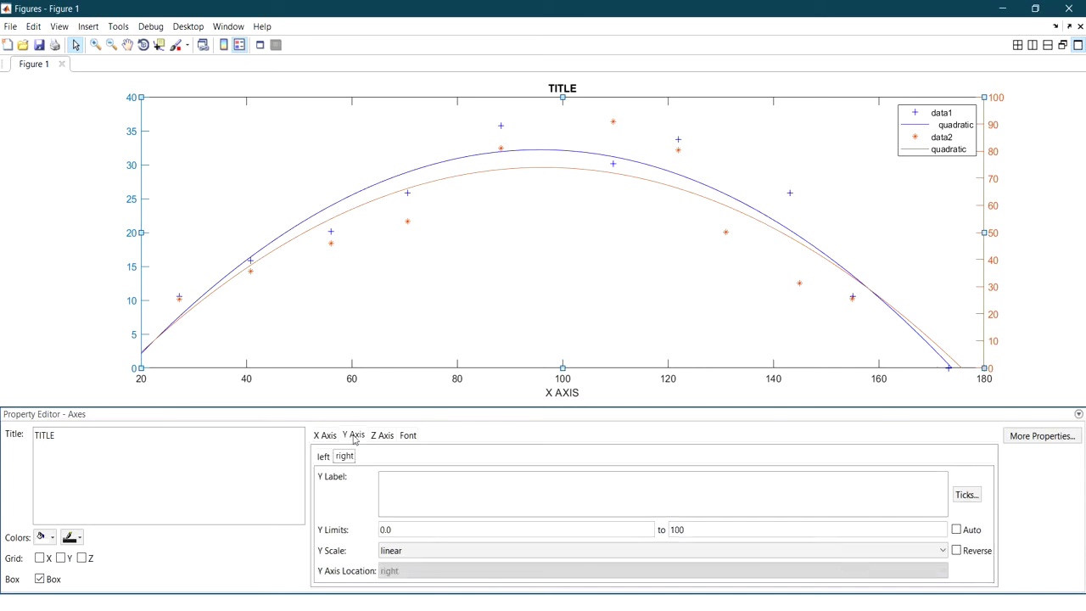
pyautogui.click(401, 487)
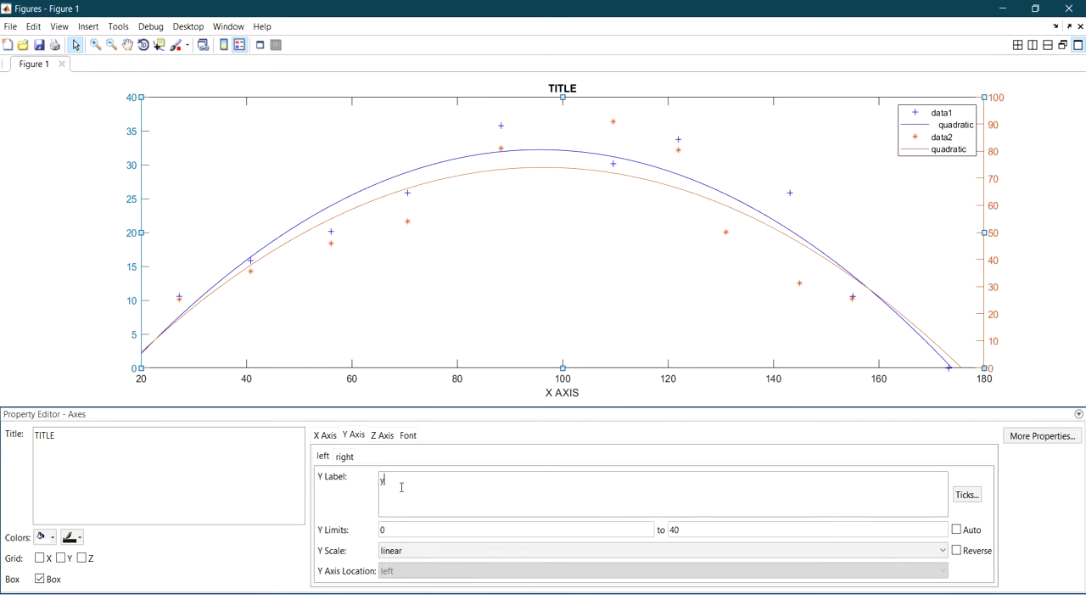
pyautogui.write('left')
pyautogui.click(345, 457)
pyautogui.click(425, 485)
pyautogui.write('y ri')
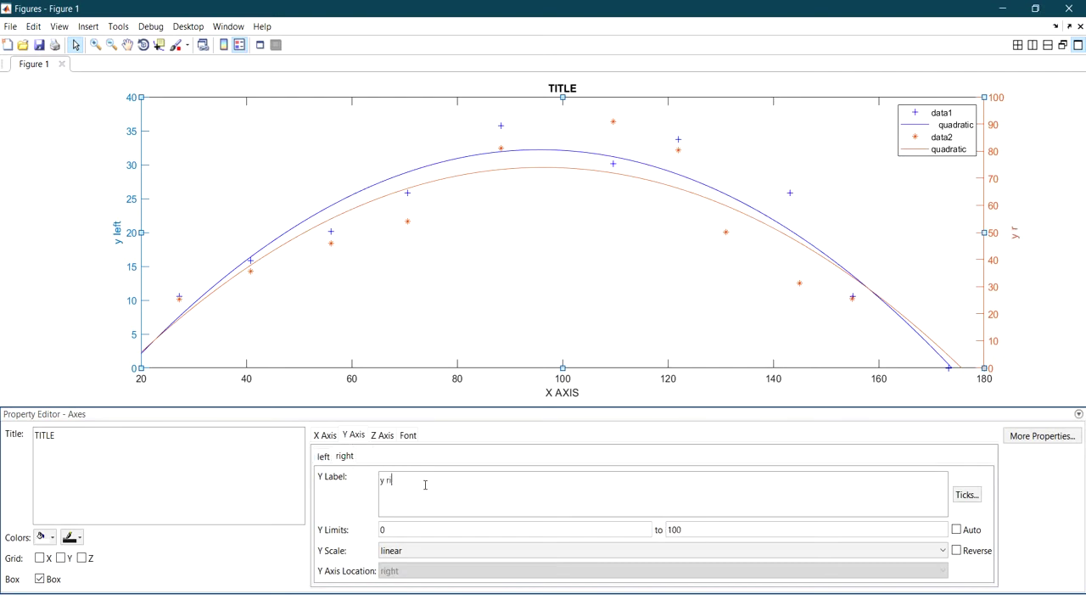
pyautogui.write('ght')
# Switch the axes font to 12-point Times New Roman and shrink the property panel to enlarge the plot.
pyautogui.click(408, 434)
pyautogui.click(414, 458)
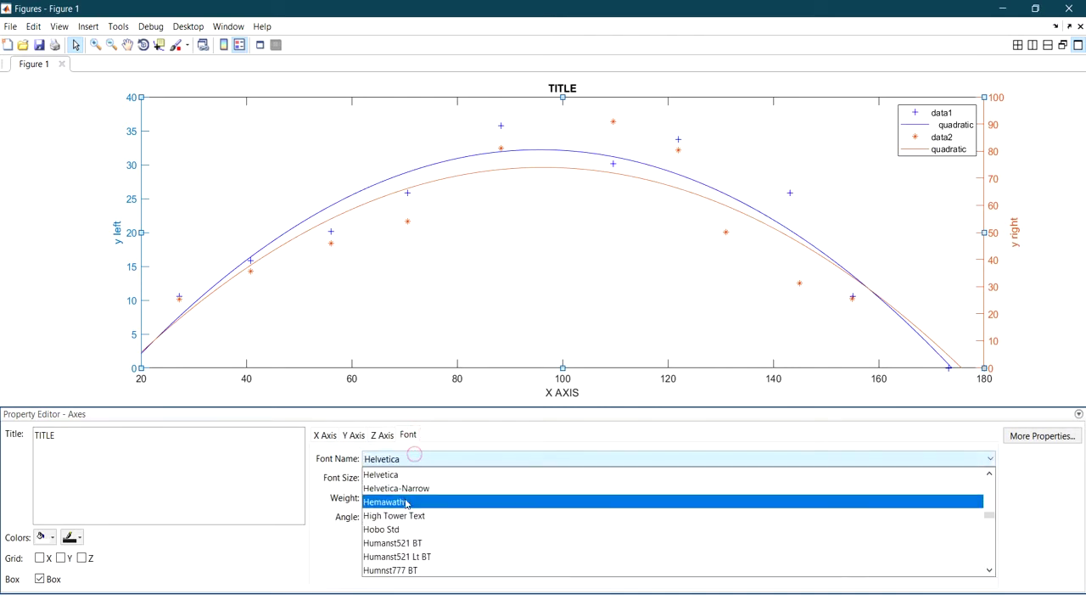
pyautogui.scroll(-3, 405, 521)
pyautogui.press('t')
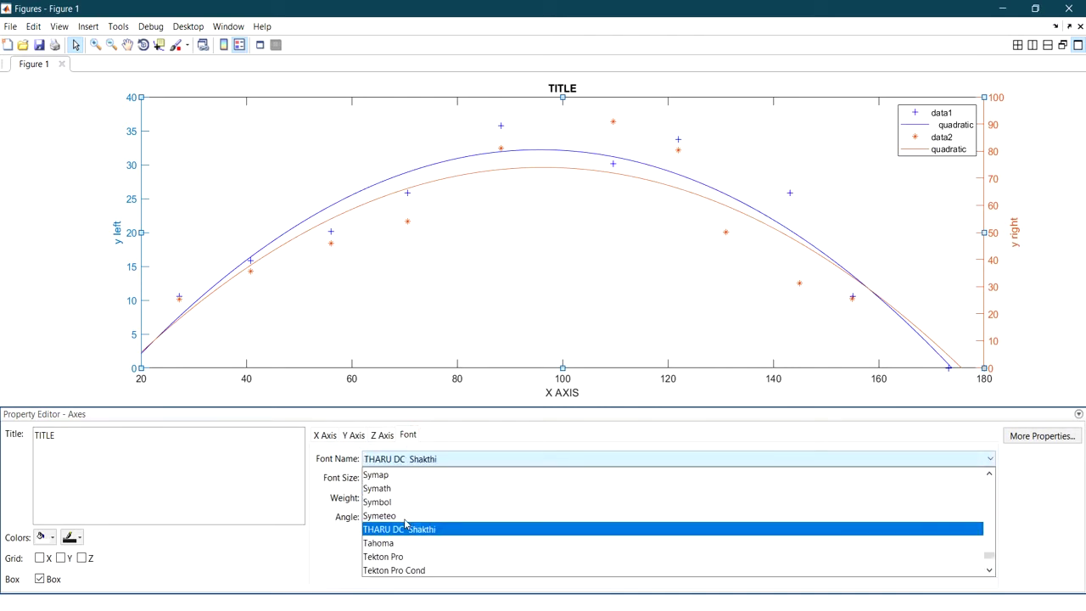
pyautogui.scroll(-3, 406, 525)
pyautogui.click(401, 489)
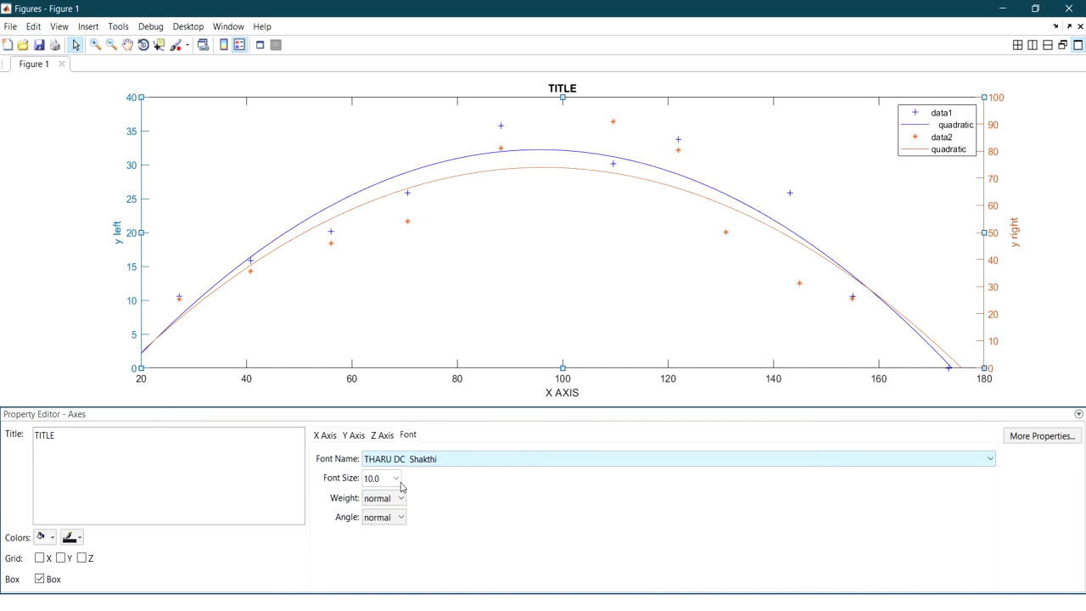
pyautogui.click(395, 478)
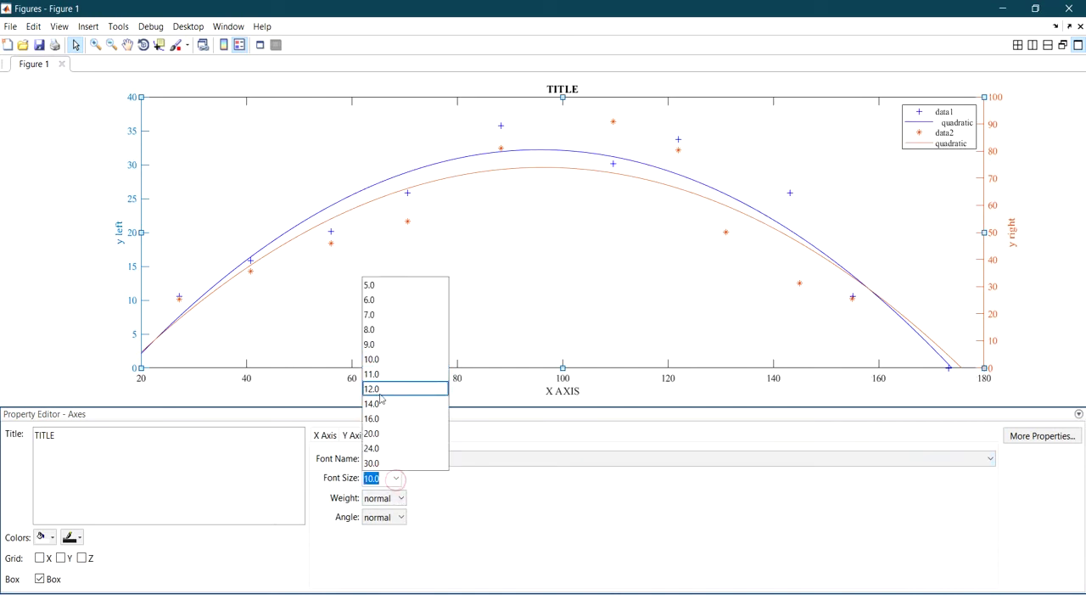
pyautogui.click(381, 395)
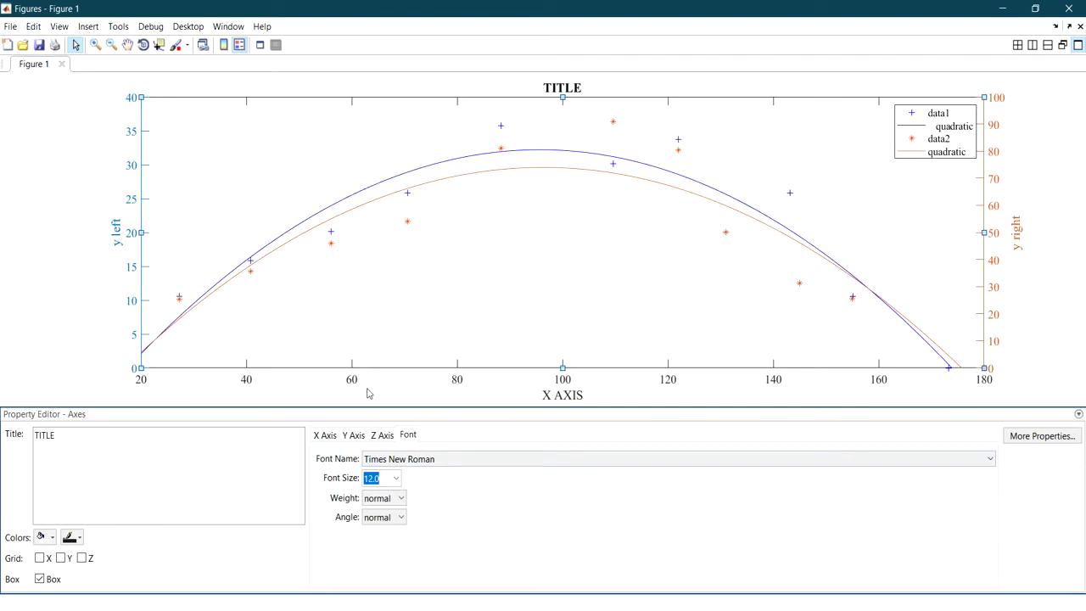
pyautogui.moveTo(576, 414); pyautogui.dragTo(564, 453)
# Turn on XGrid, YGrid, XMinorGrid and YMinorGrid in the axes' full property inspector.
pyautogui.click(382, 479)
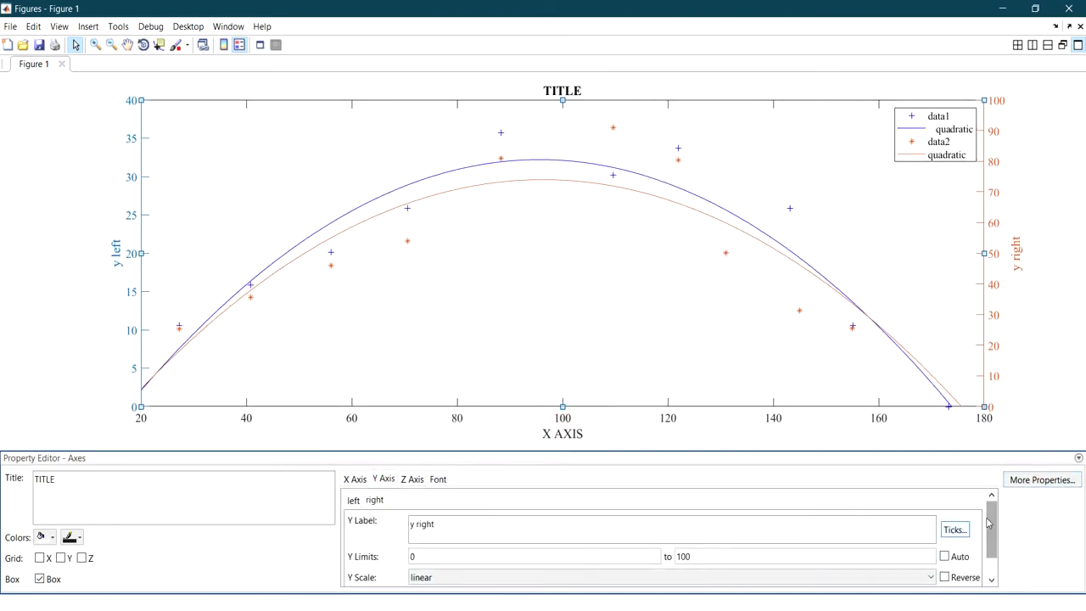
pyautogui.click(1042, 480)
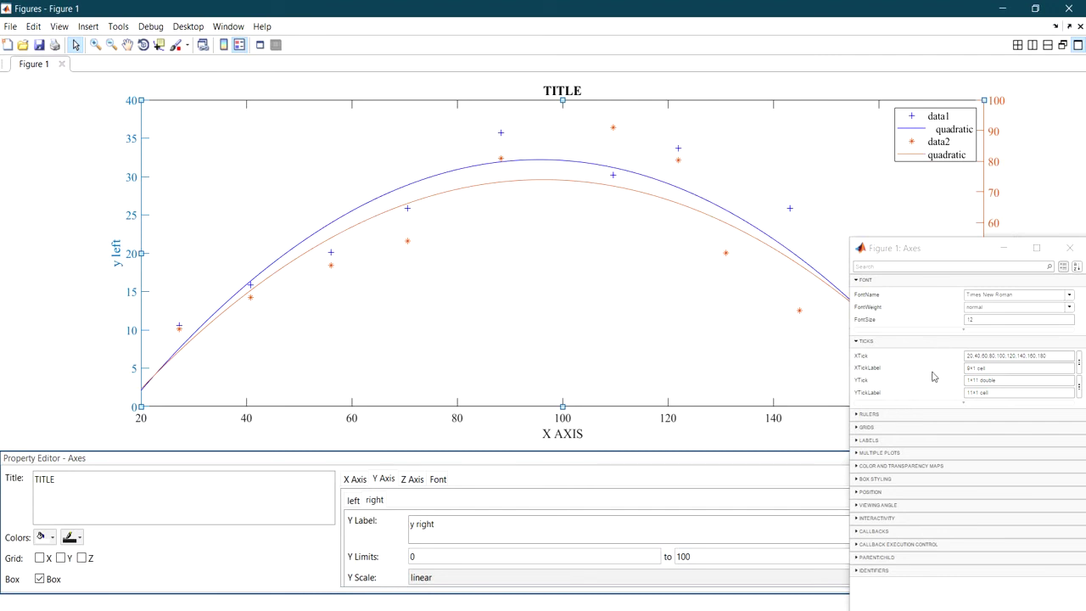
pyautogui.click(887, 427)
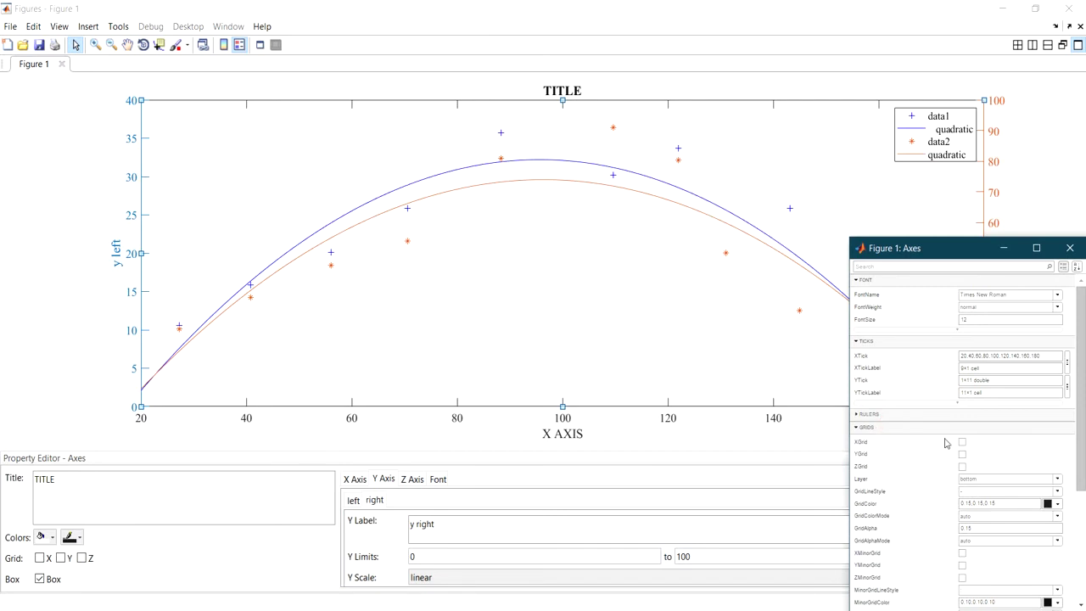
pyautogui.click(962, 441)
pyautogui.click(962, 454)
pyautogui.scroll(-2, 962, 458)
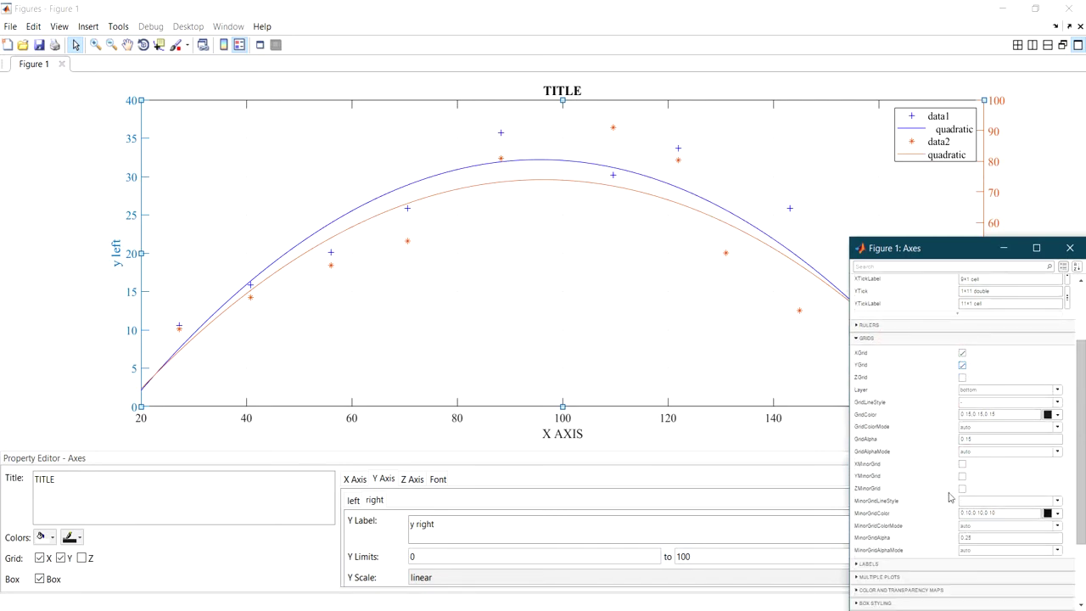
pyautogui.click(961, 465)
pyautogui.click(962, 478)
pyautogui.scroll(2, 916, 389)
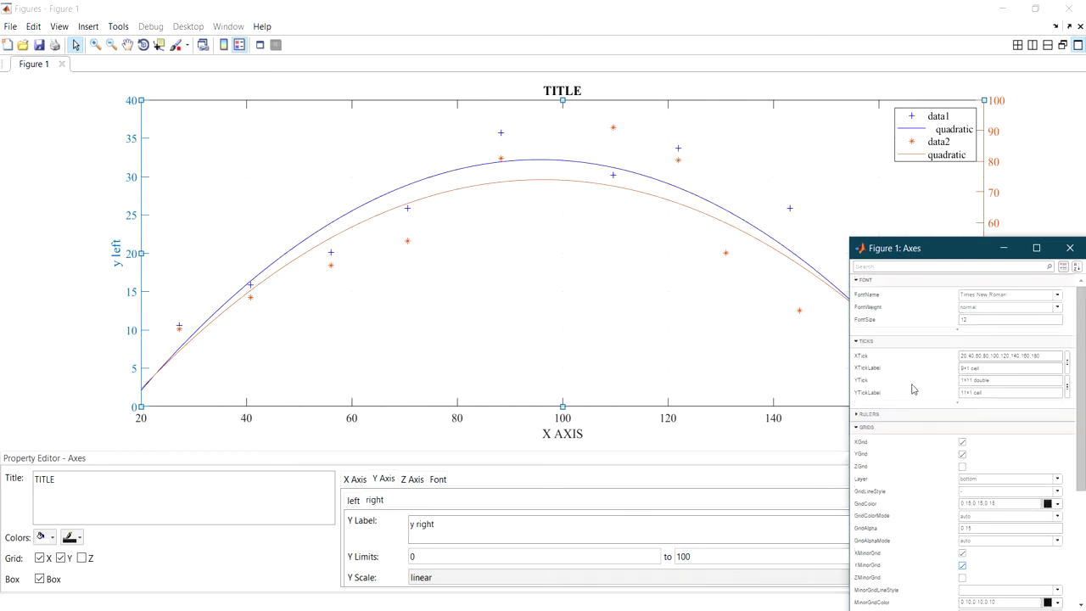
pyautogui.click(1081, 248)
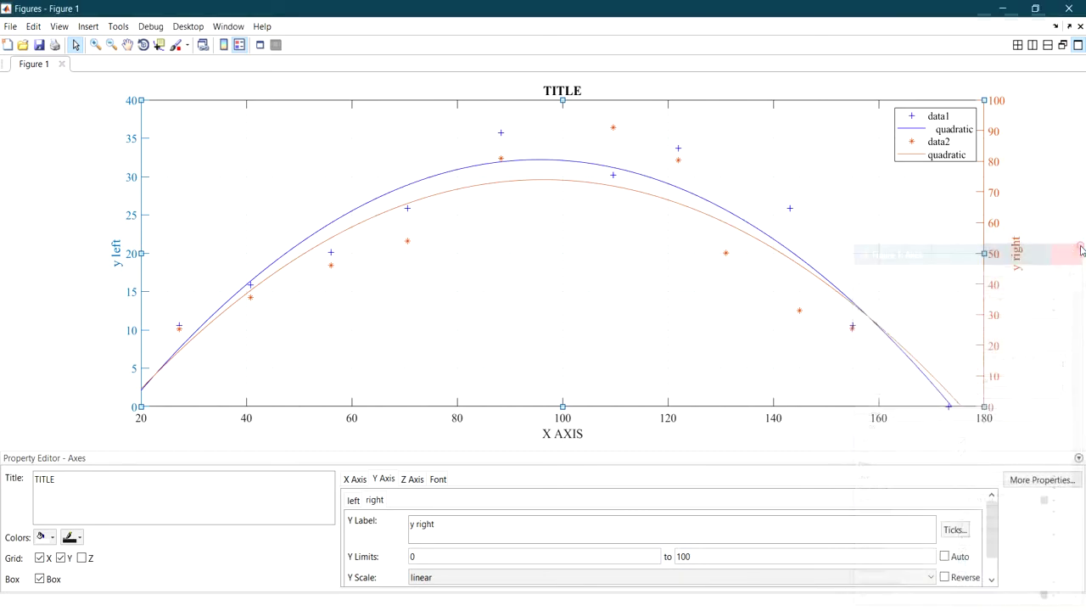
# Set the x-axis ticks to step by 5 with minor ticks shown, and apply.
pyautogui.click(962, 529)
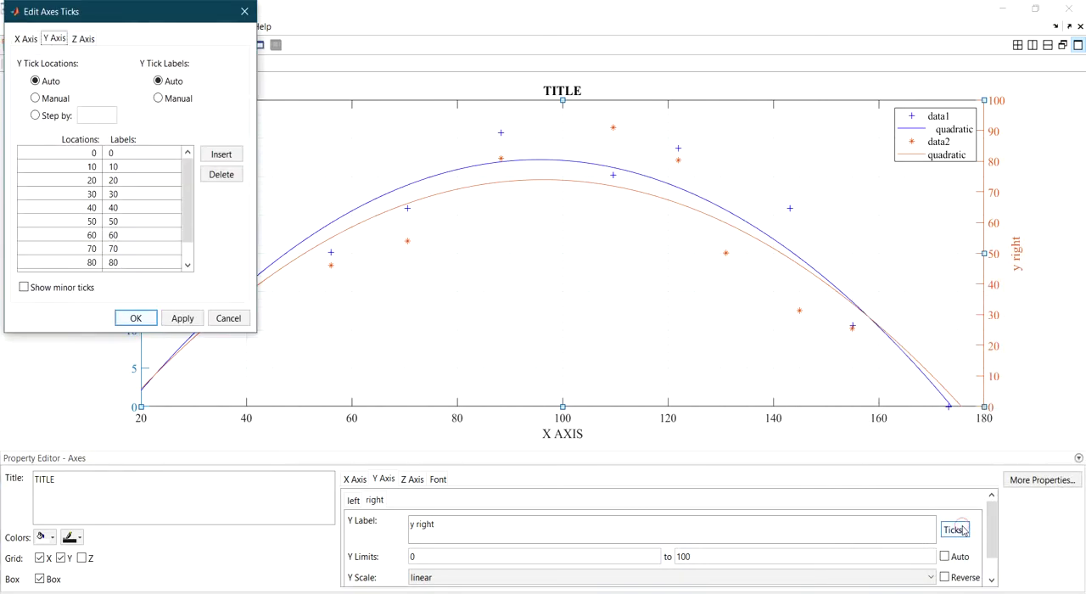
pyautogui.moveTo(143, 16); pyautogui.dragTo(861, 126)
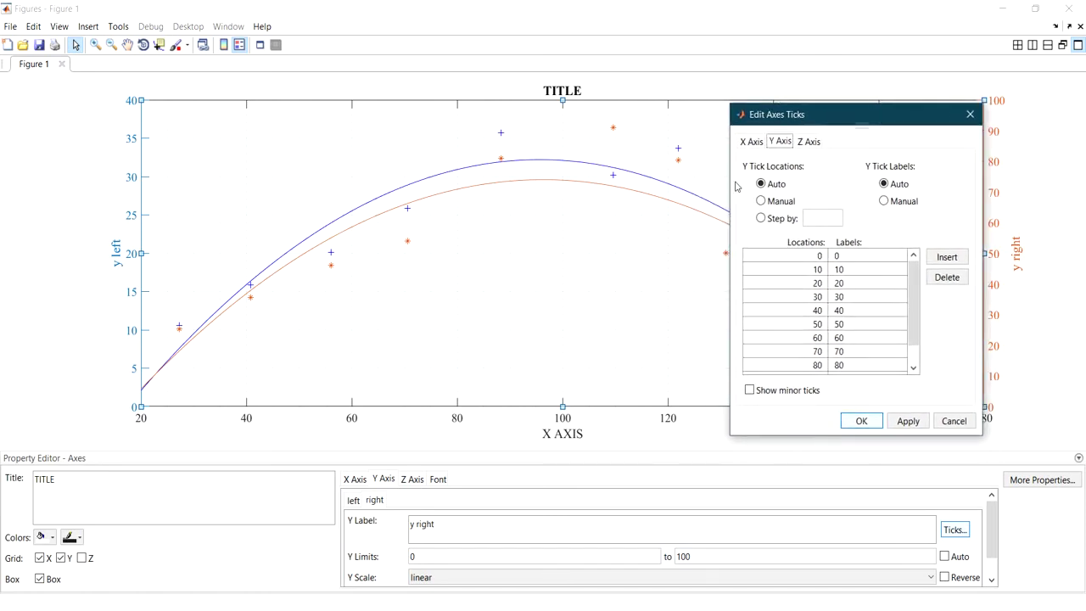
pyautogui.click(751, 140)
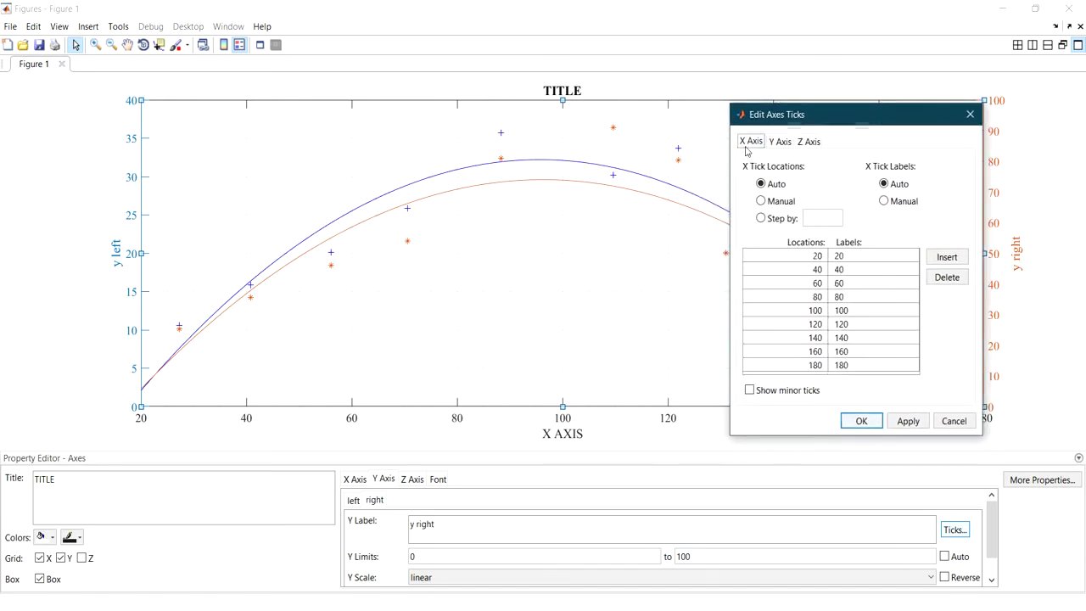
pyautogui.click(764, 218)
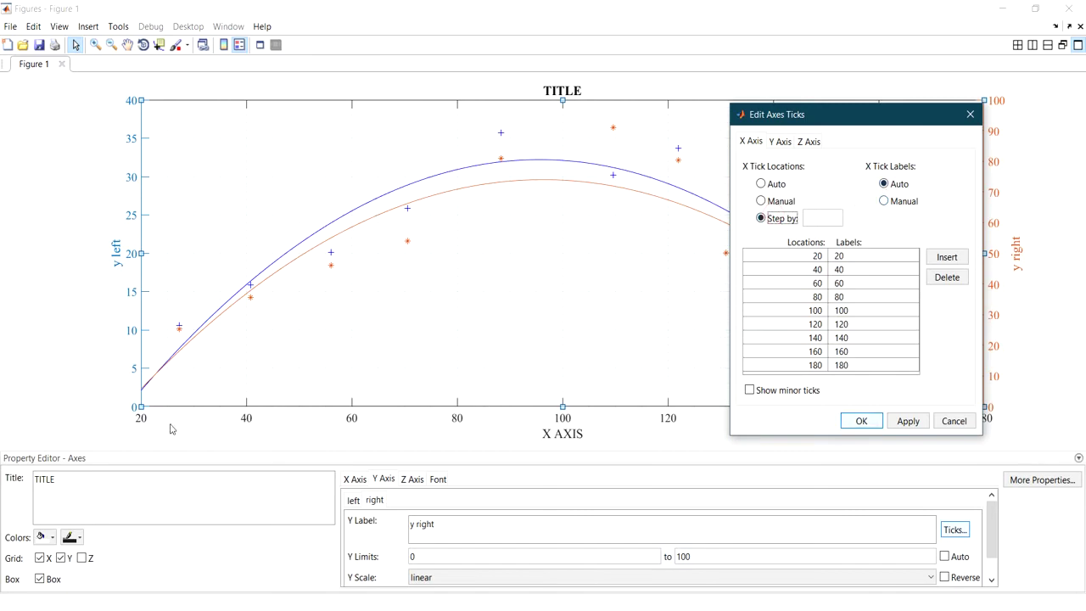
pyautogui.click(823, 218)
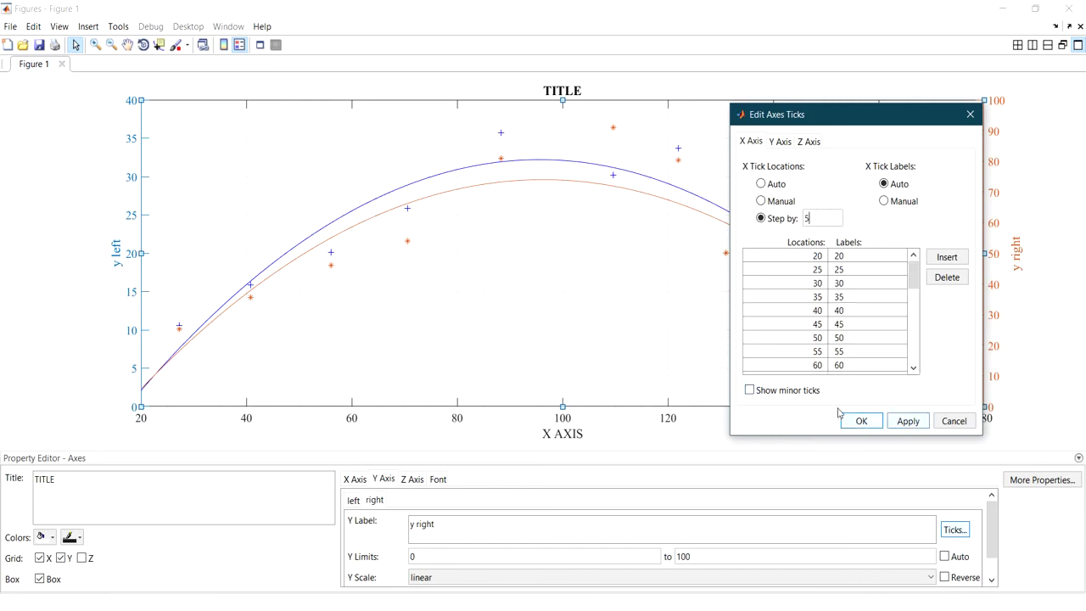
pyautogui.click(806, 390)
pyautogui.click(908, 421)
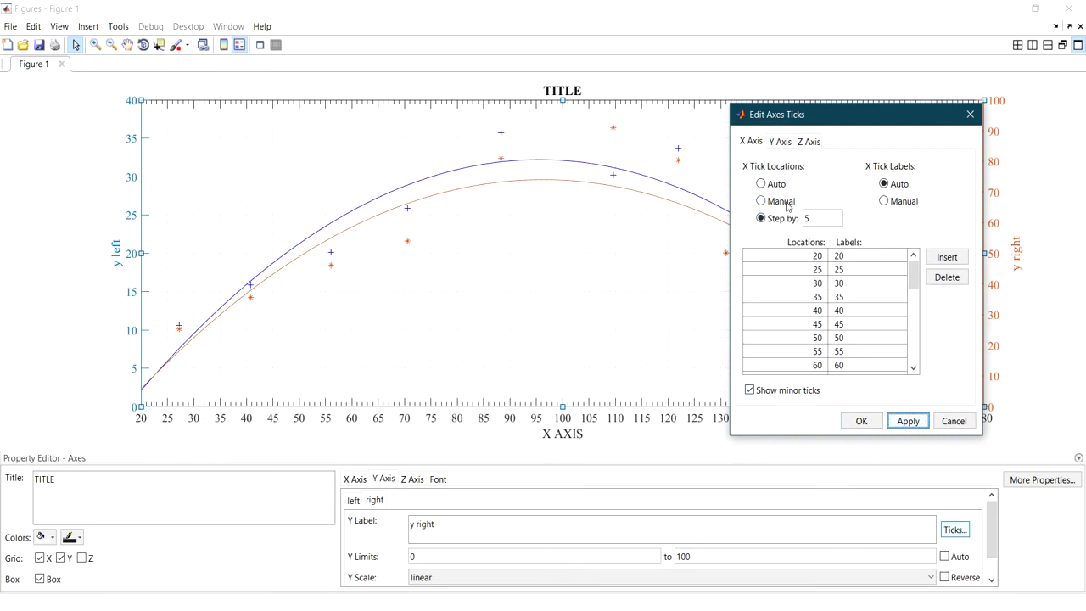
# Turn on y-axis minor ticks, apply, and choose step-based y tick locations.
pyautogui.click(775, 146)
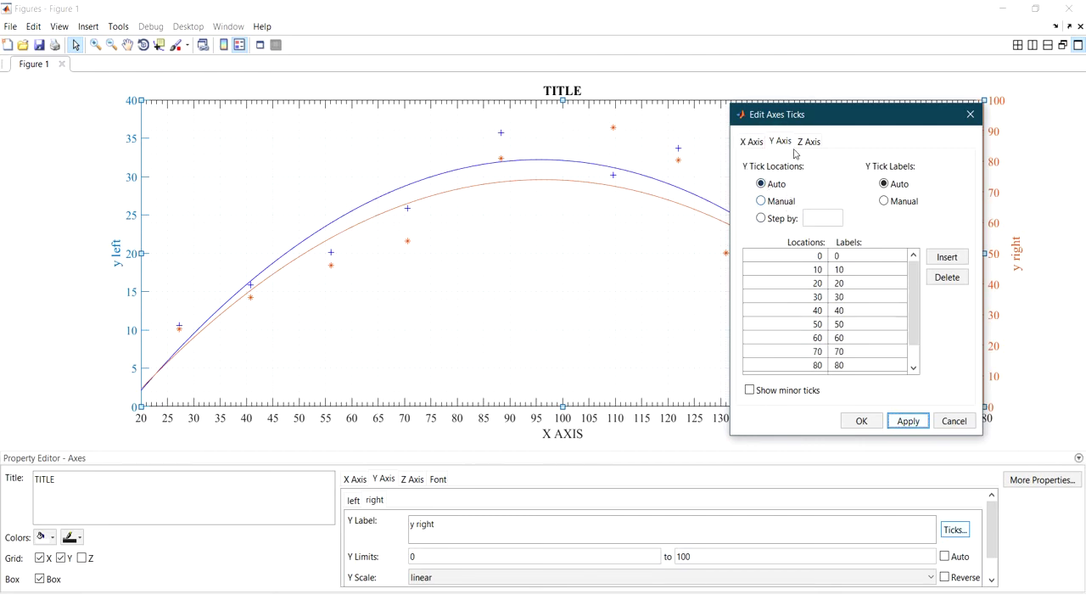
pyautogui.click(772, 392)
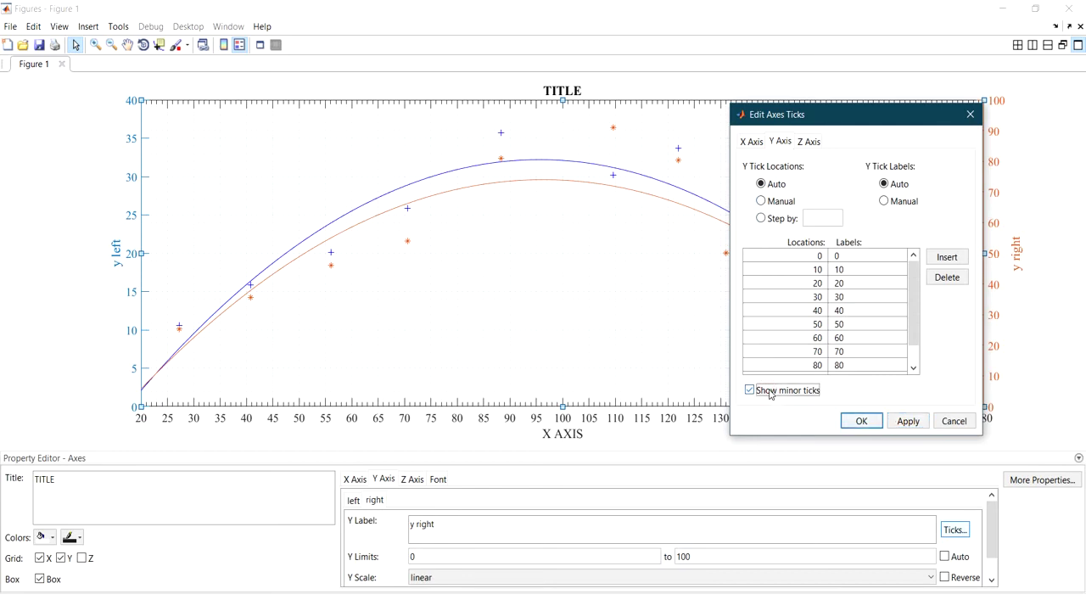
pyautogui.click(892, 427)
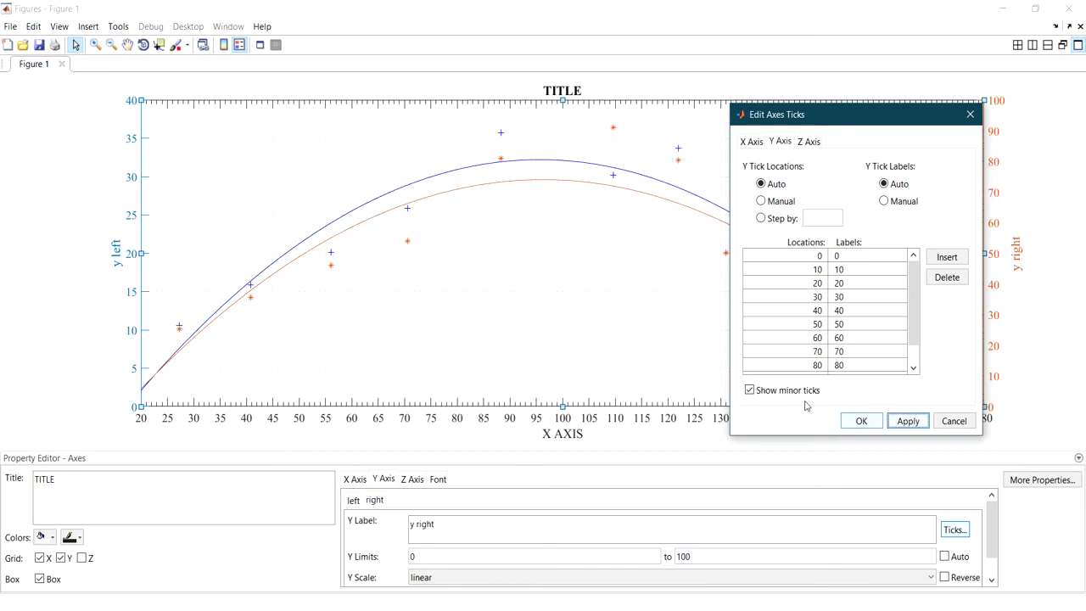
pyautogui.click(772, 219)
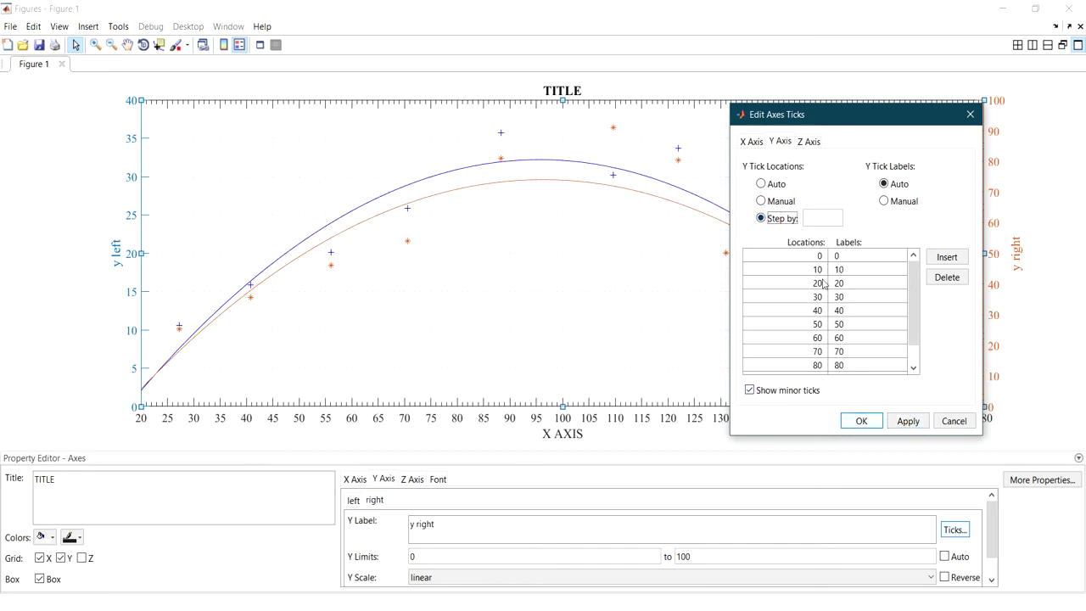
# Enter a y tick step of 5, apply it, and close the Edit Axes Ticks dialog.
pyautogui.moveTo(843, 118); pyautogui.dragTo(712, 117)
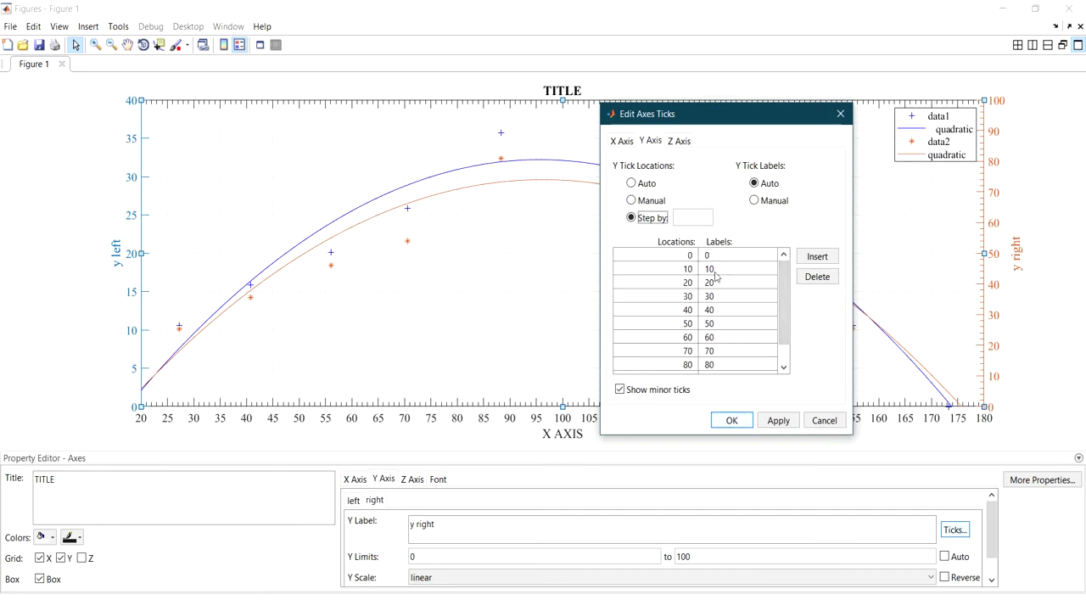
pyautogui.click(692, 217)
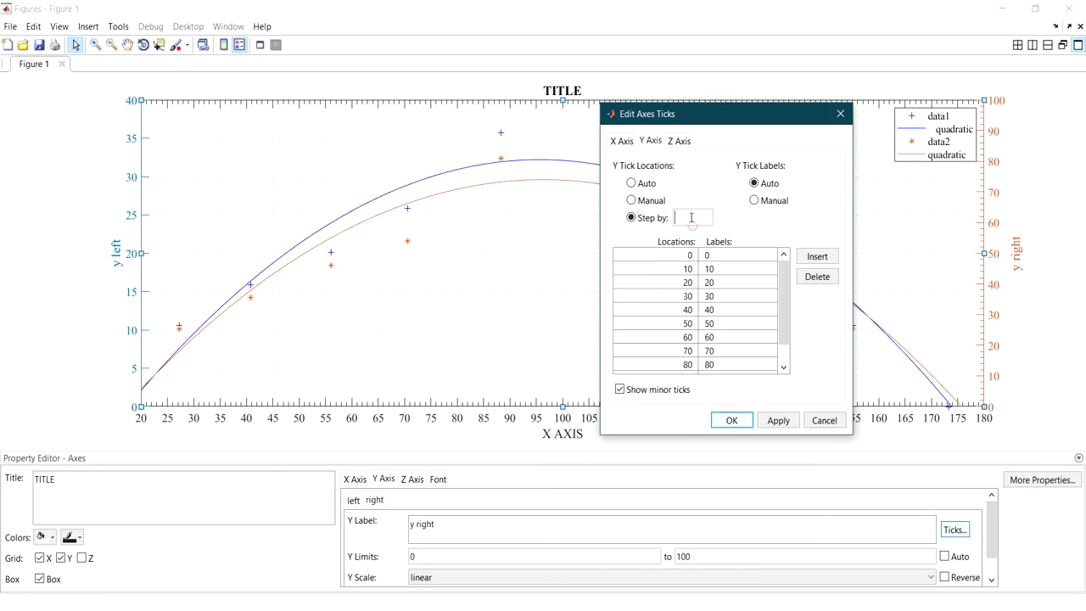
pyautogui.write('5')
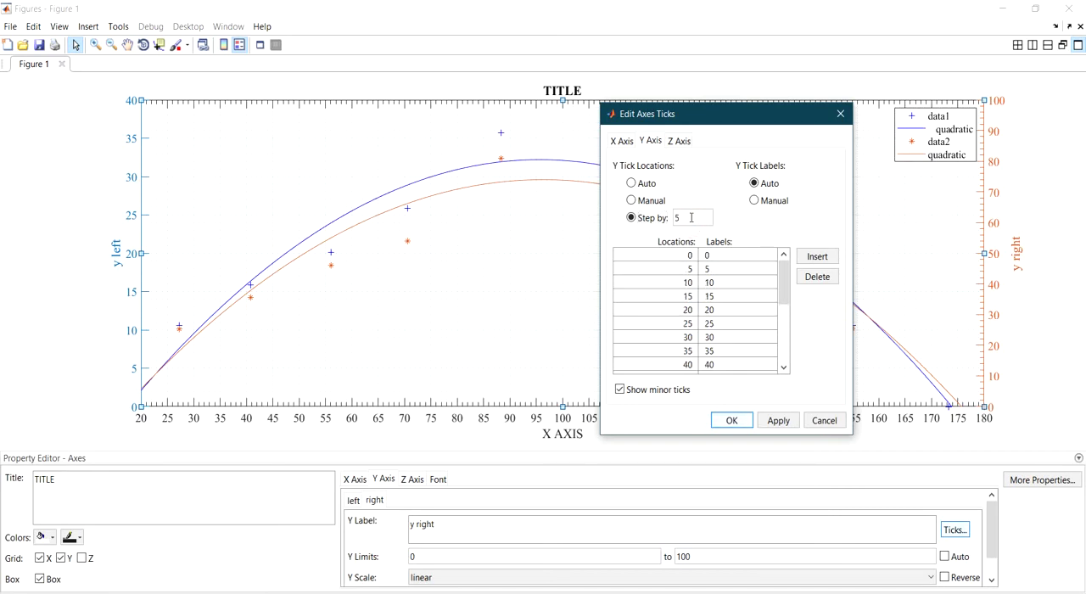
pyautogui.click(776, 420)
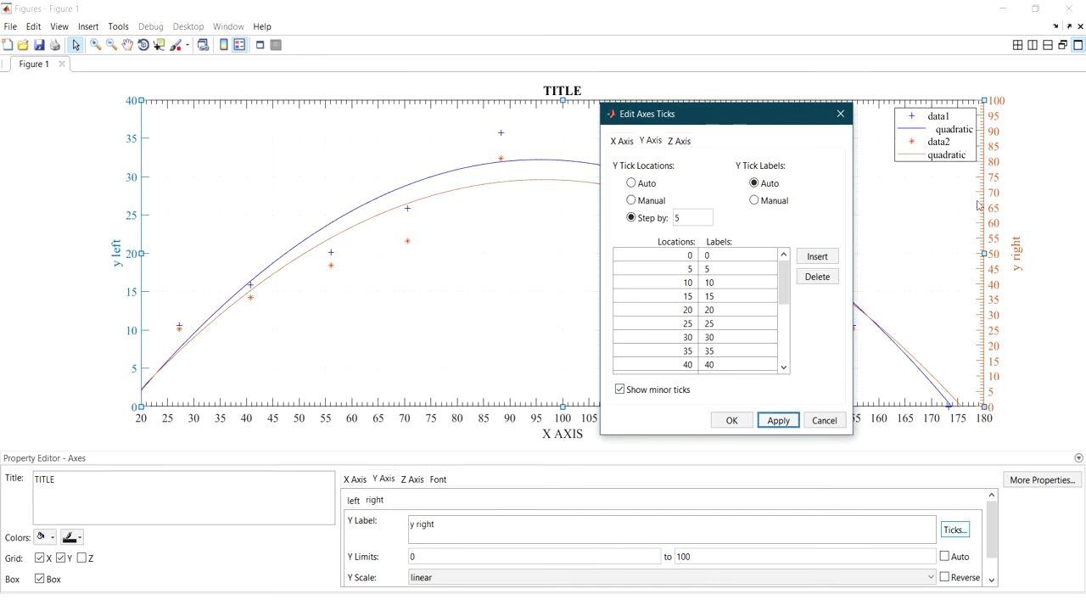
pyautogui.click(840, 116)
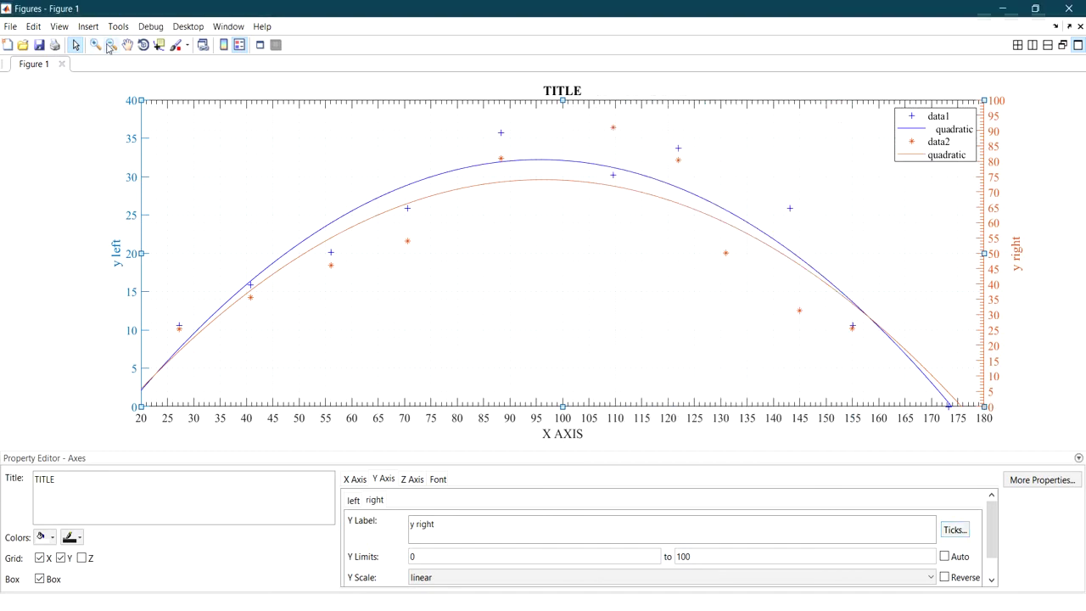
# Zoom into the plot's lower-right corner near x 175–180, then zoom back out.
pyautogui.click(96, 47)
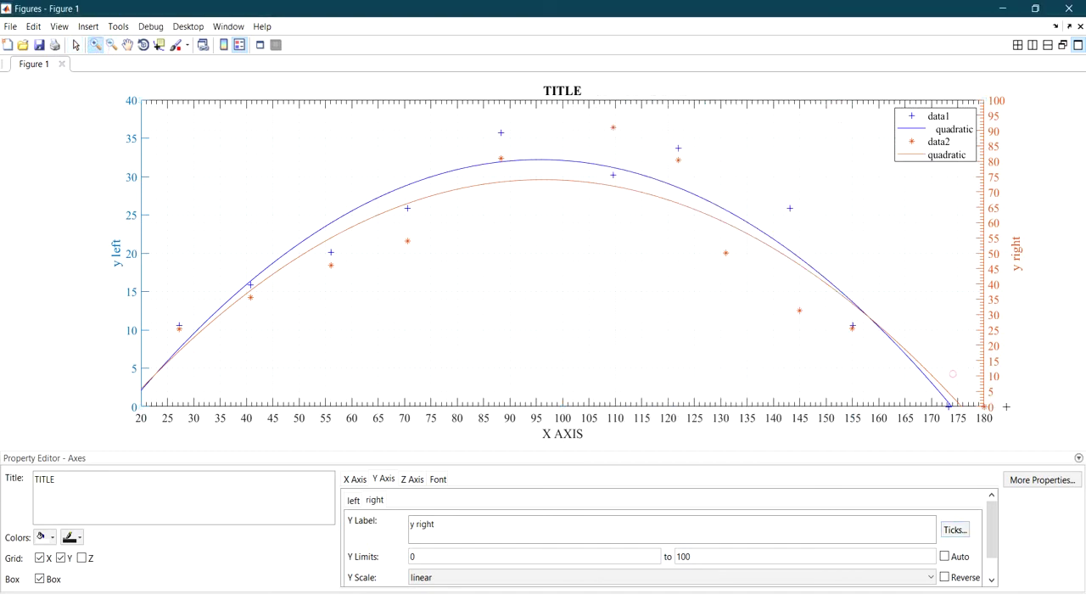
pyautogui.moveTo(953, 374); pyautogui.dragTo(1012, 413)
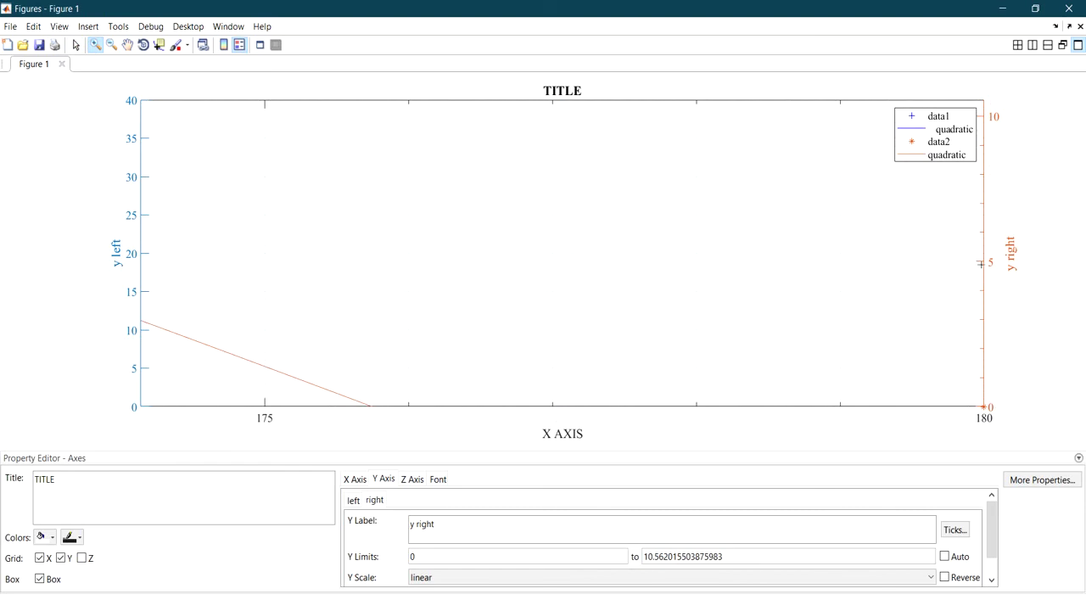
pyautogui.click(111, 44)
pyautogui.click(554, 300)
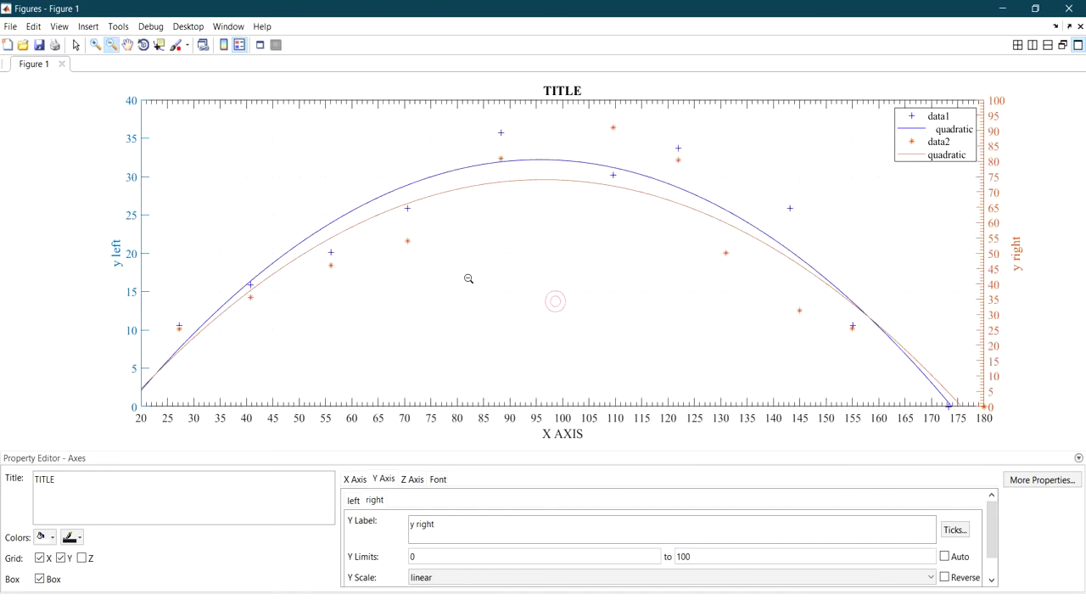
pyautogui.click(77, 45)
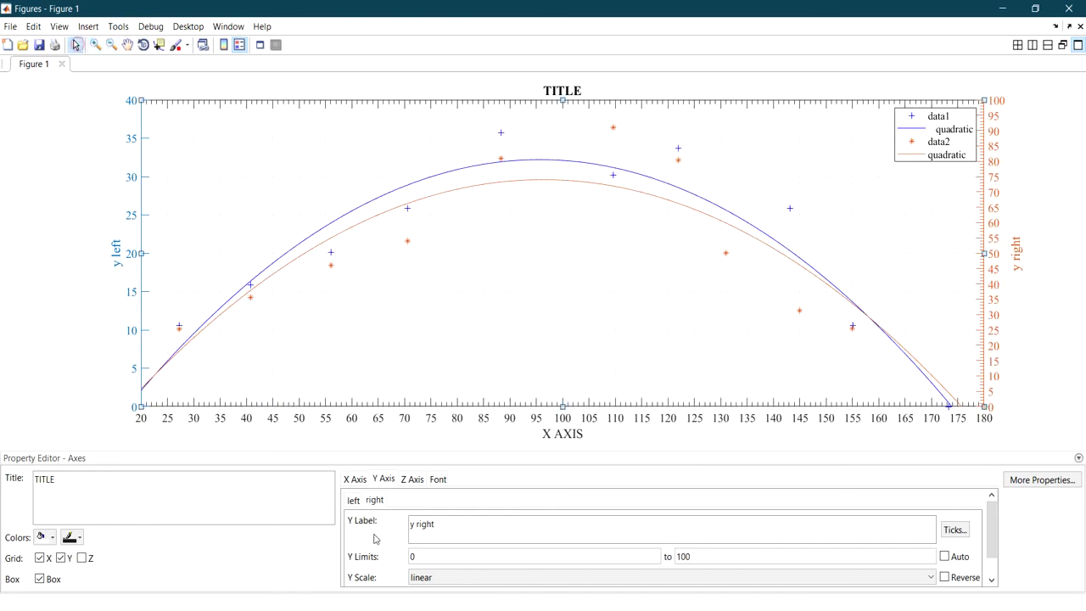
# Give the left y-axis a fixed tick step of 1 with minor ticks shown.
pyautogui.click(353, 499)
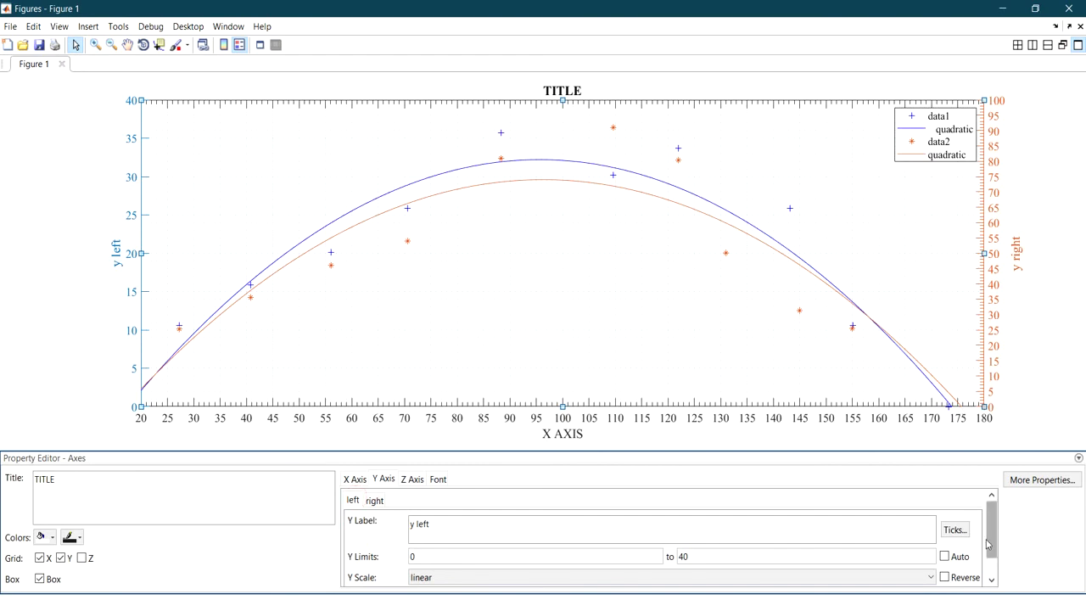
pyautogui.click(955, 530)
pyautogui.click(653, 219)
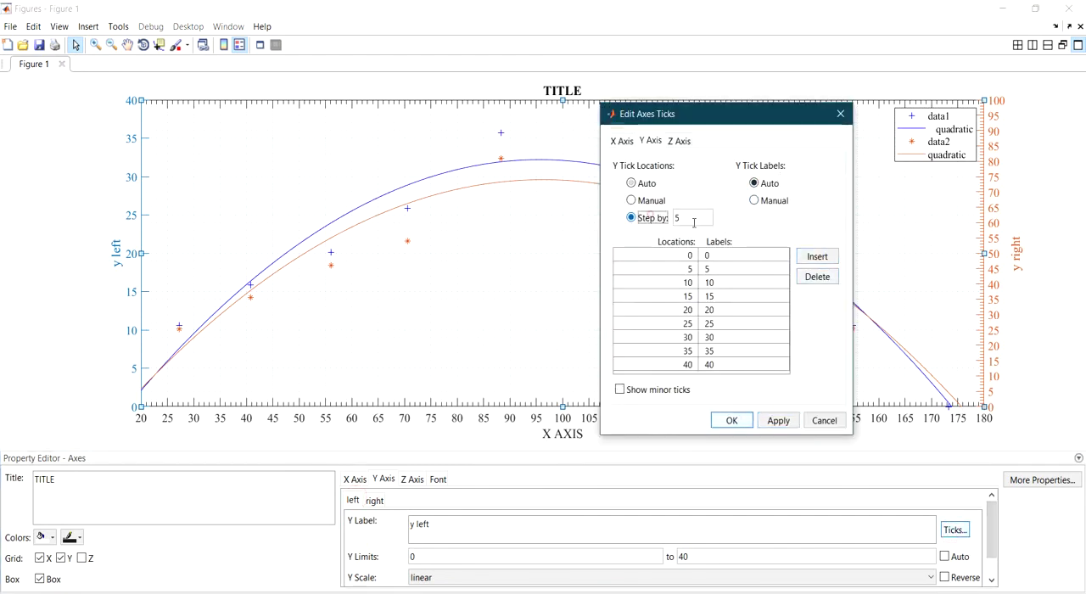
pyautogui.moveTo(699, 218); pyautogui.dragTo(668, 214)
pyautogui.write('1')
pyautogui.click(654, 388)
pyautogui.click(778, 424)
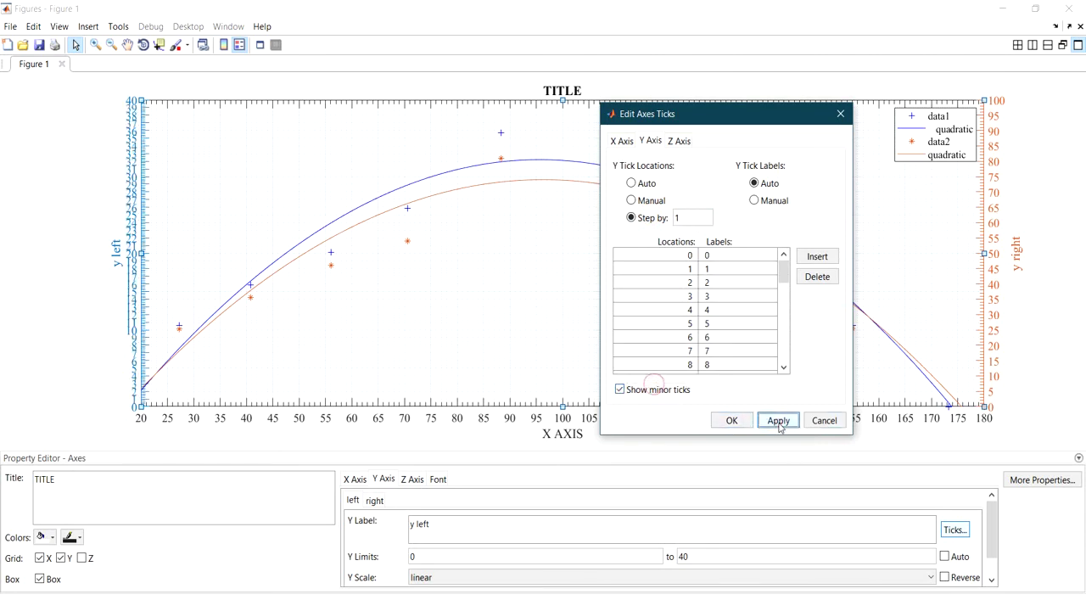
# Change the left y-axis tick step to 2, apply, and confirm with OK.
pyautogui.doubleClick(692, 217)
pyautogui.write('2')
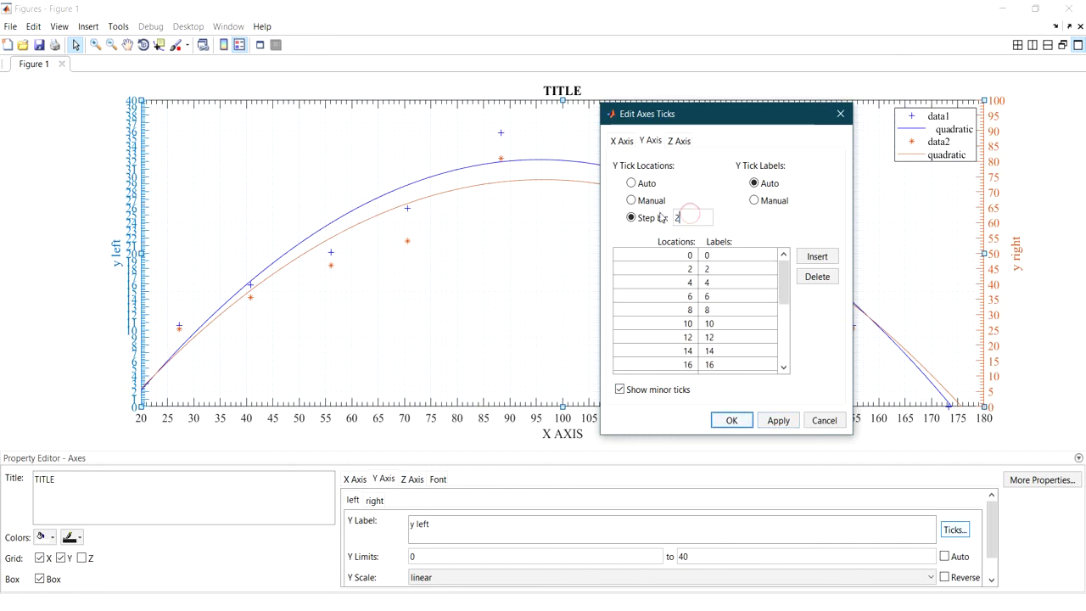
pyautogui.click(787, 423)
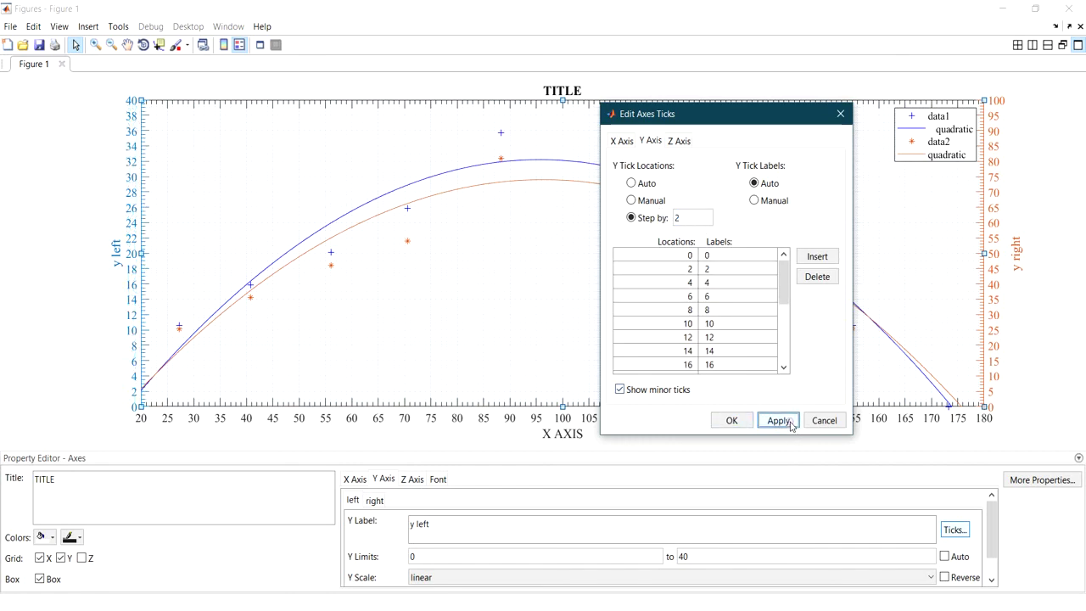
pyautogui.click(734, 419)
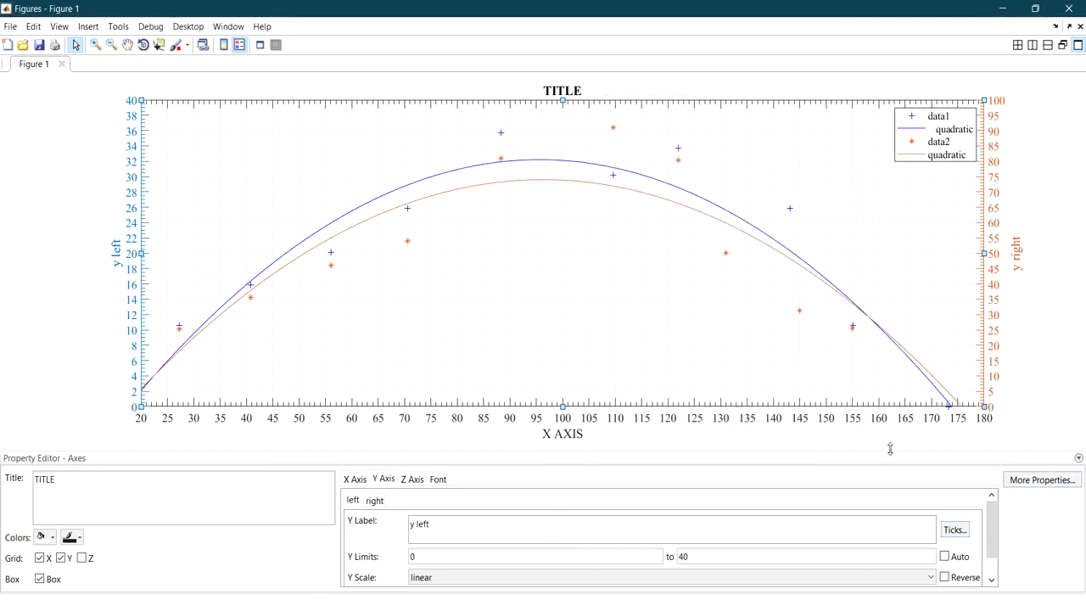
# Close the Property Editor and narrow the axes slightly from the right.
pyautogui.moveTo(888, 455); pyautogui.dragTo(888, 475)
pyautogui.click(1078, 477)
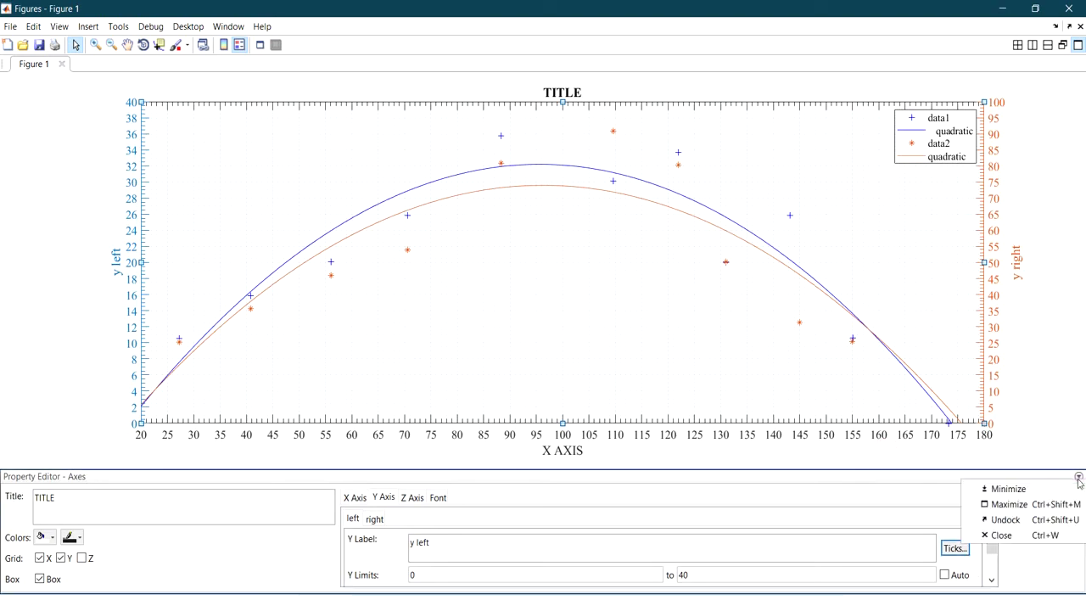
pyautogui.click(1014, 534)
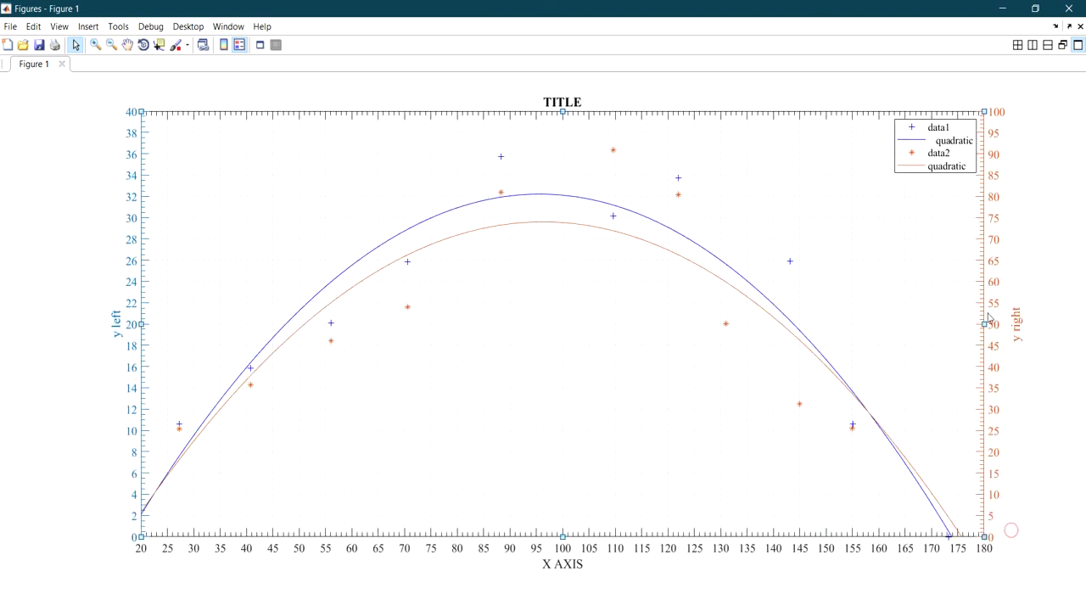
pyautogui.moveTo(982, 325); pyautogui.dragTo(939, 327)
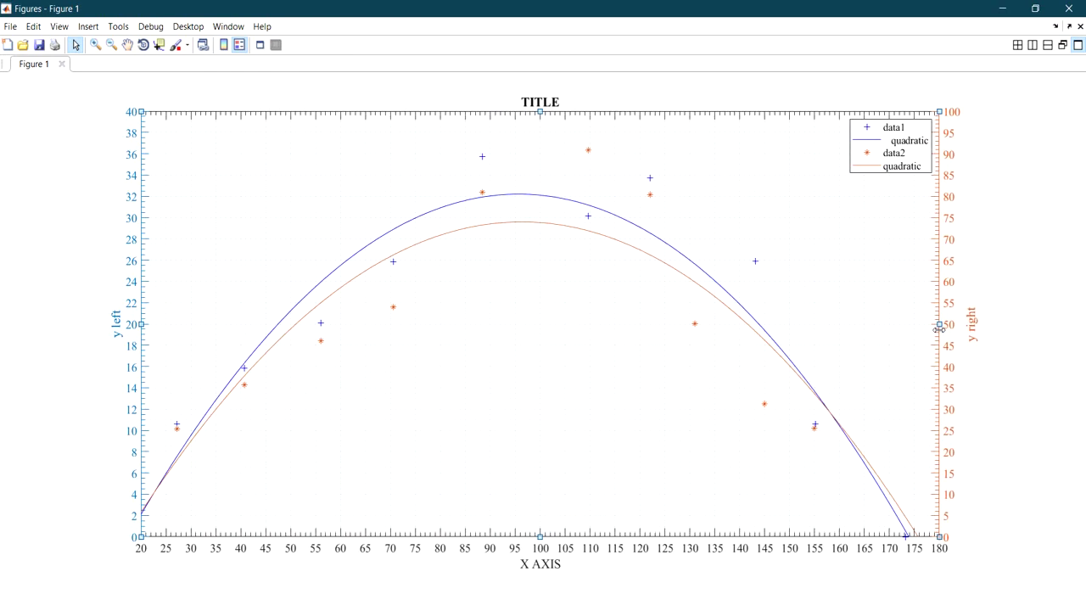
pyautogui.click(1008, 298)
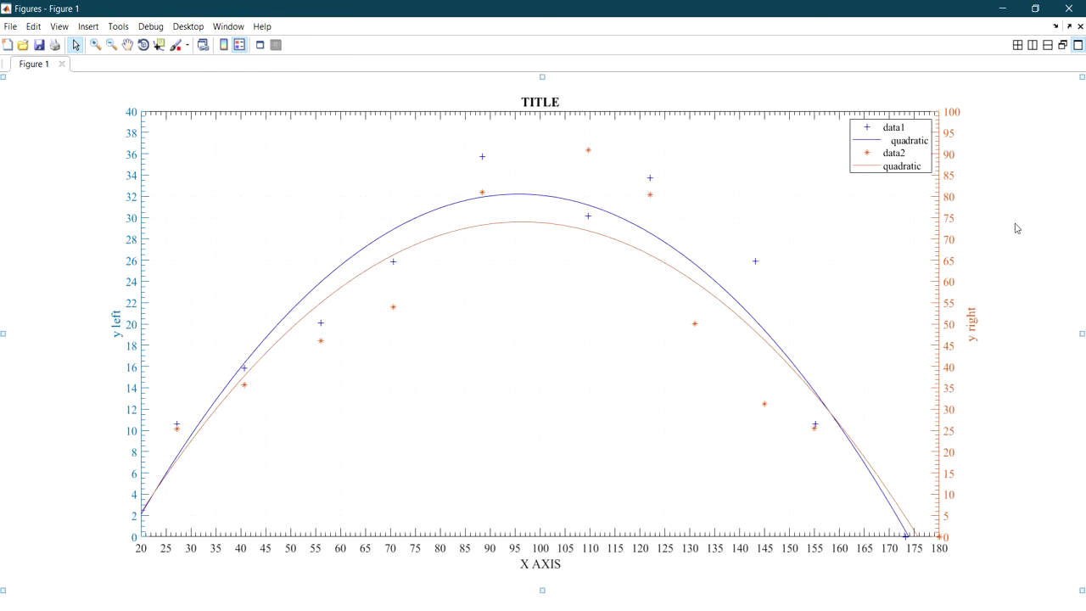
# Close the orange quadratic curve's property panel and reselect the axes.
pyautogui.rightClick(322, 66)
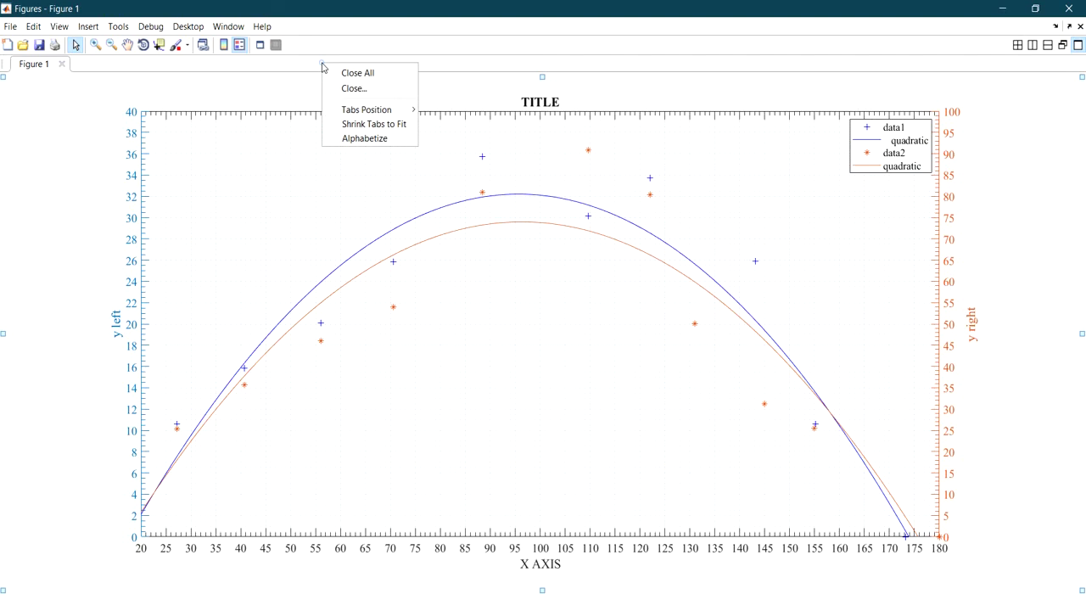
pyautogui.click(398, 369)
pyautogui.click(393, 263)
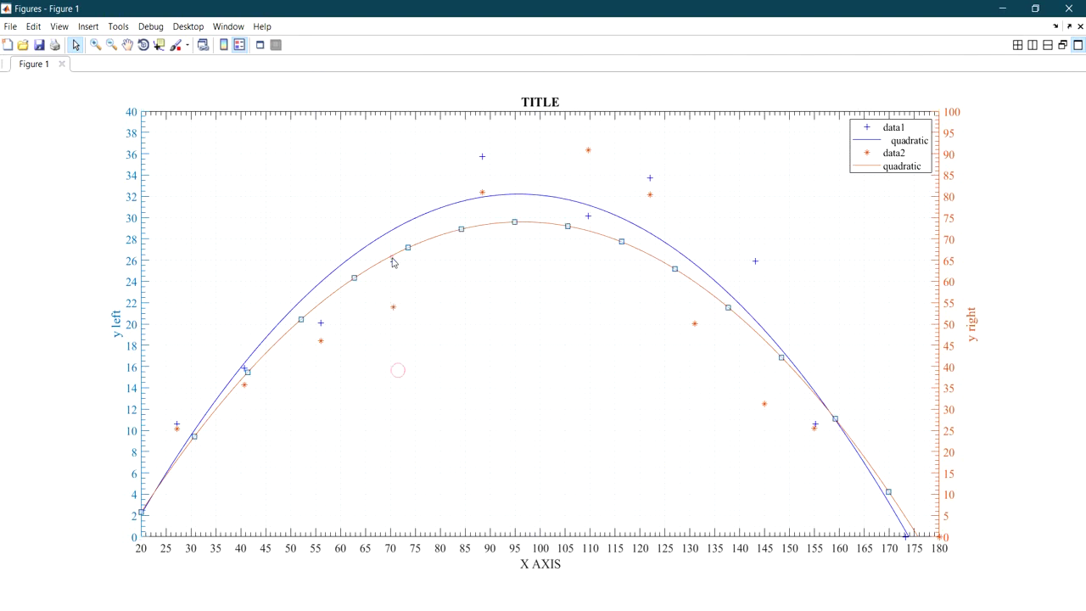
pyautogui.doubleClick(393, 263)
pyautogui.click(1078, 476)
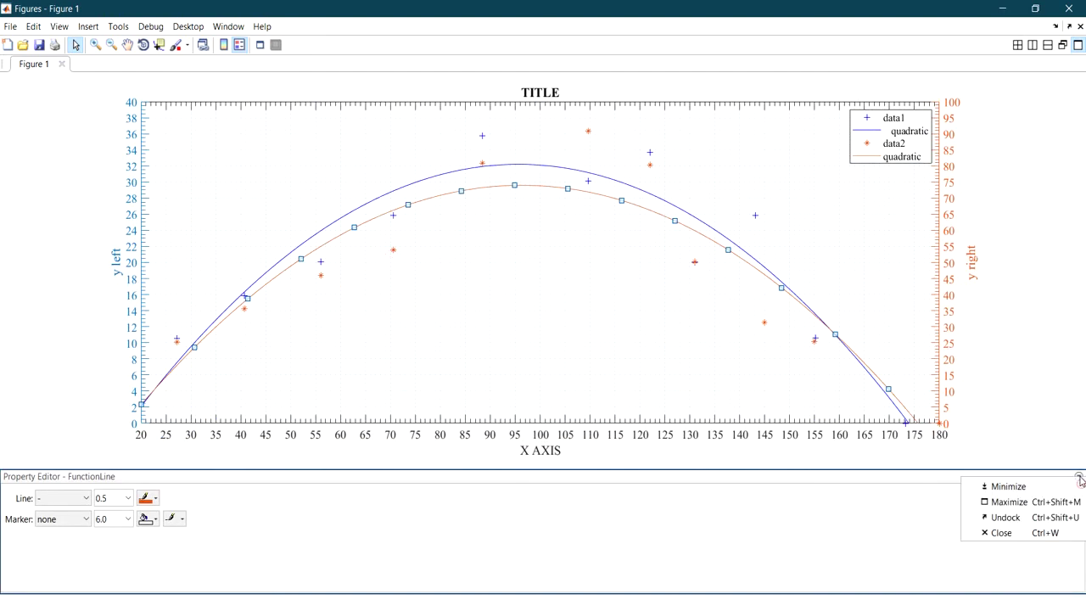
pyautogui.click(1062, 531)
pyautogui.click(982, 245)
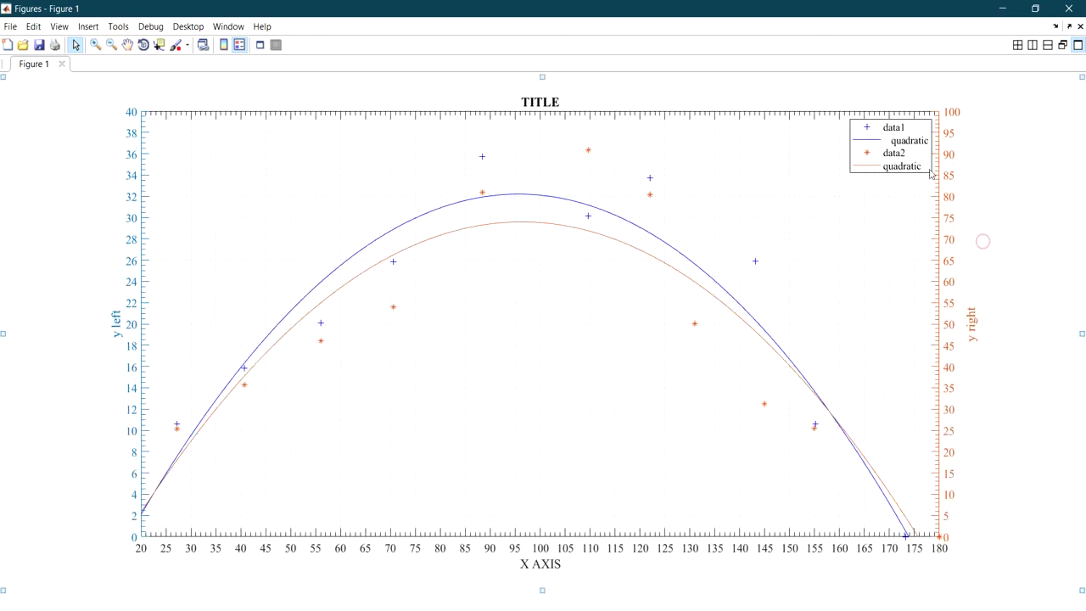
pyautogui.click(939, 187)
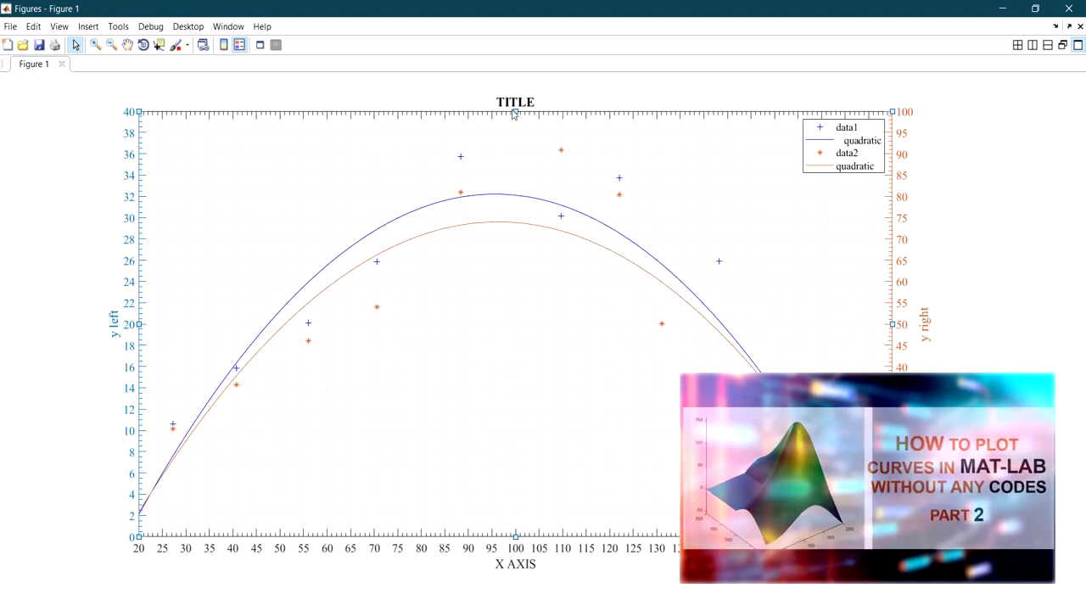
# Raise the axes' top edge, pull the left edge inward, and shift the axes slightly left and down.
pyautogui.moveTo(506, 112); pyautogui.dragTo(509, 104)
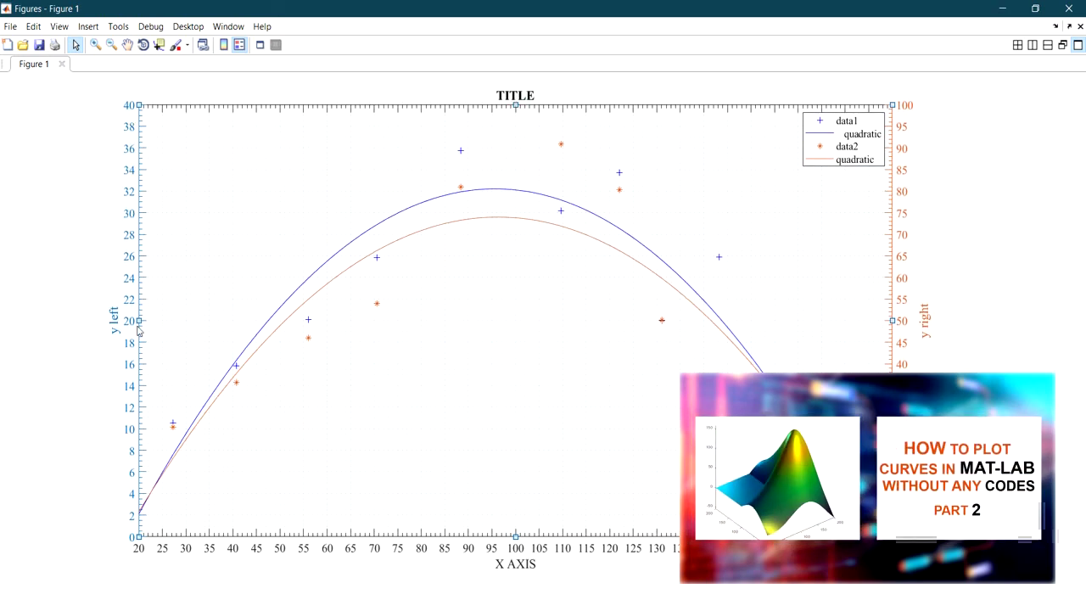
pyautogui.moveTo(139, 327); pyautogui.dragTo(152, 327)
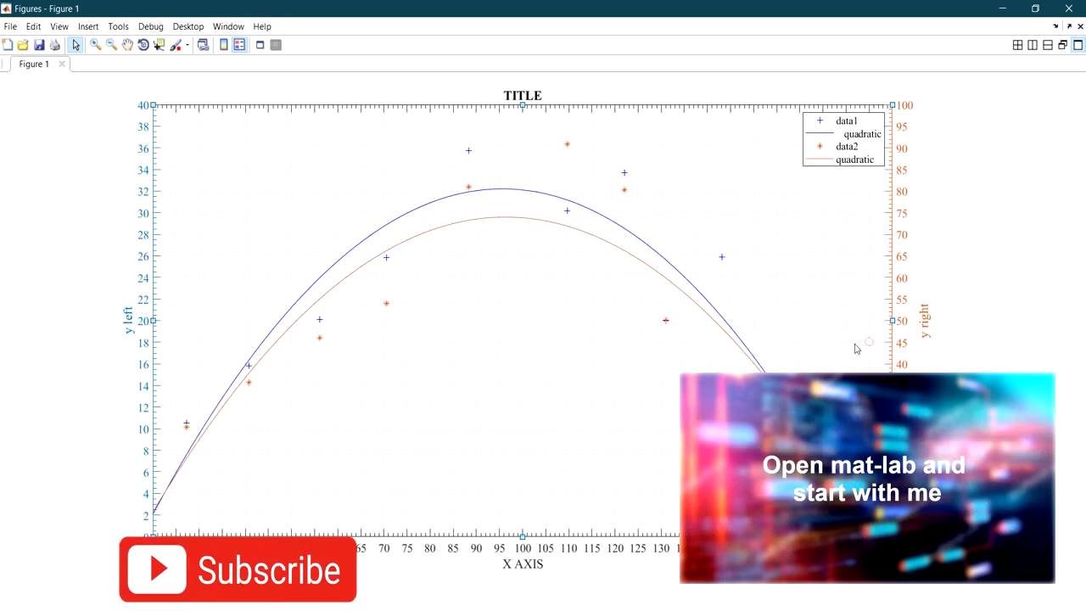
pyautogui.moveTo(889, 337); pyautogui.dragTo(874, 346)
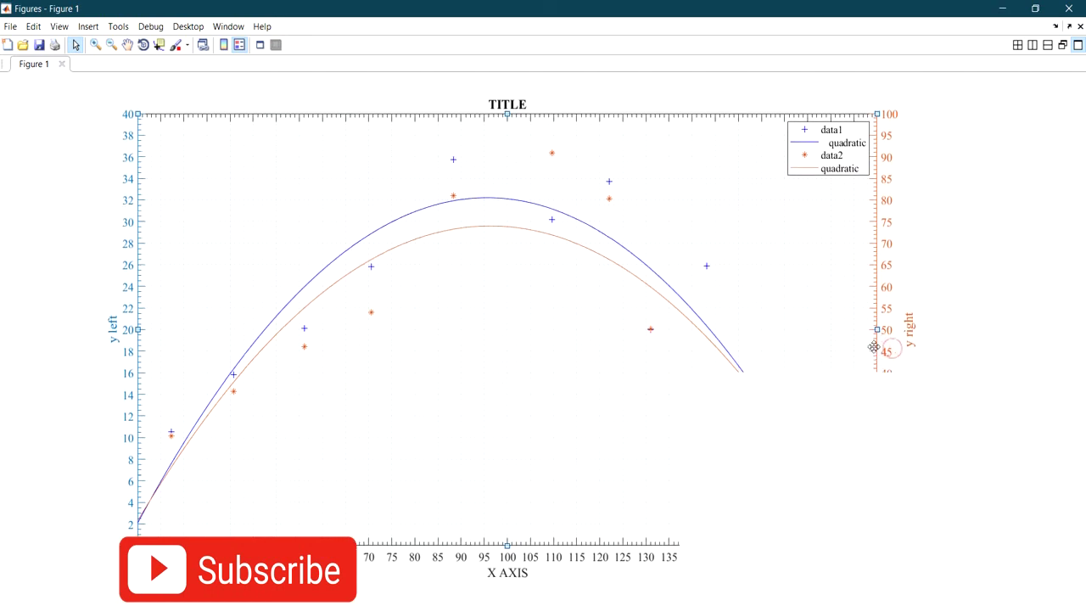
pyautogui.click(996, 354)
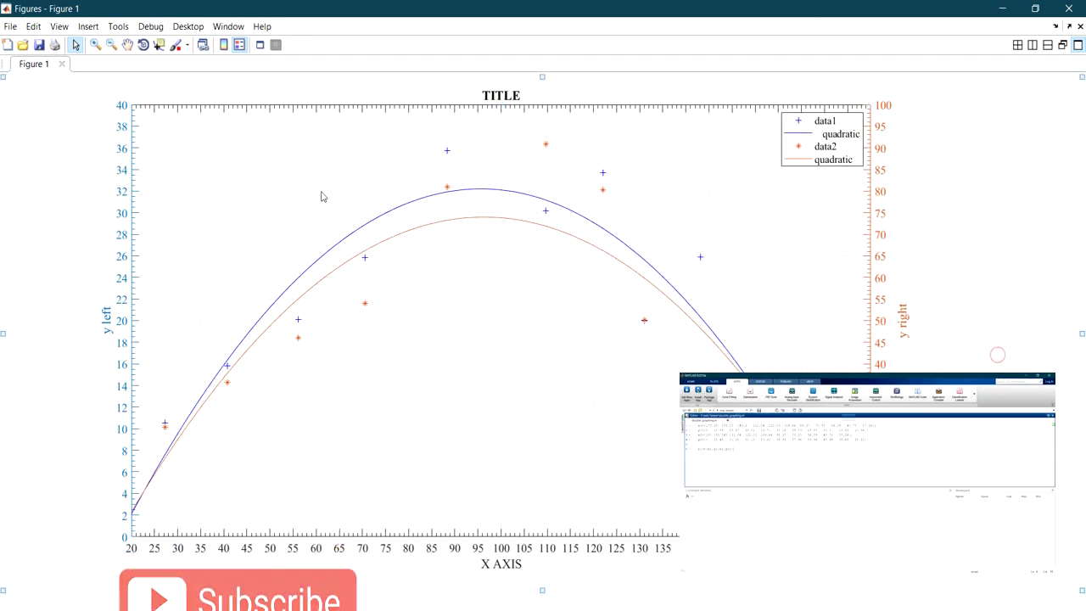
pyautogui.click(10, 31)
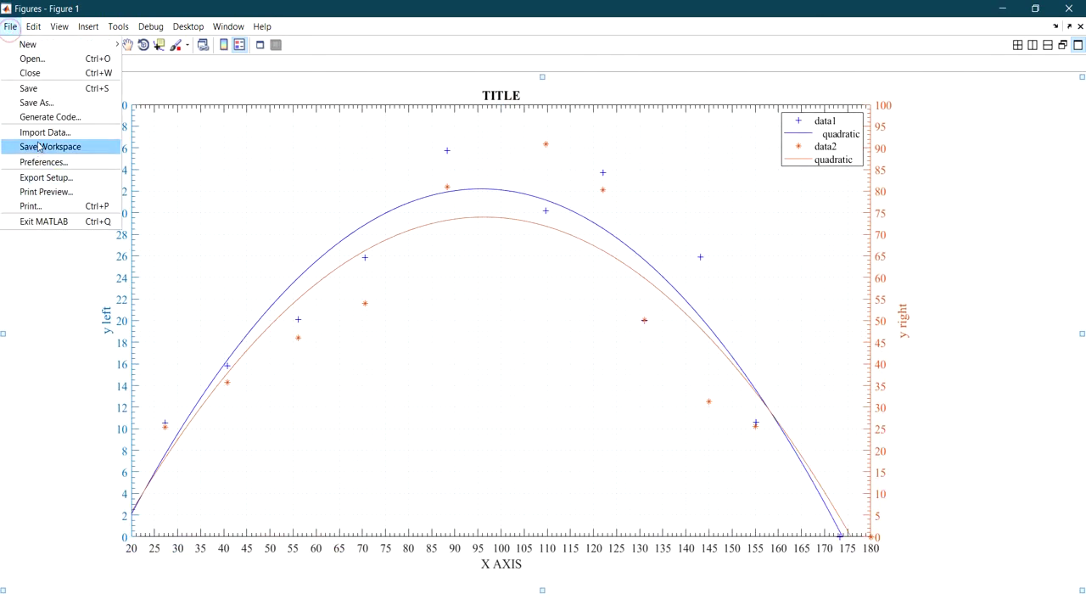
pyautogui.click(34, 106)
pyautogui.click(32, 104)
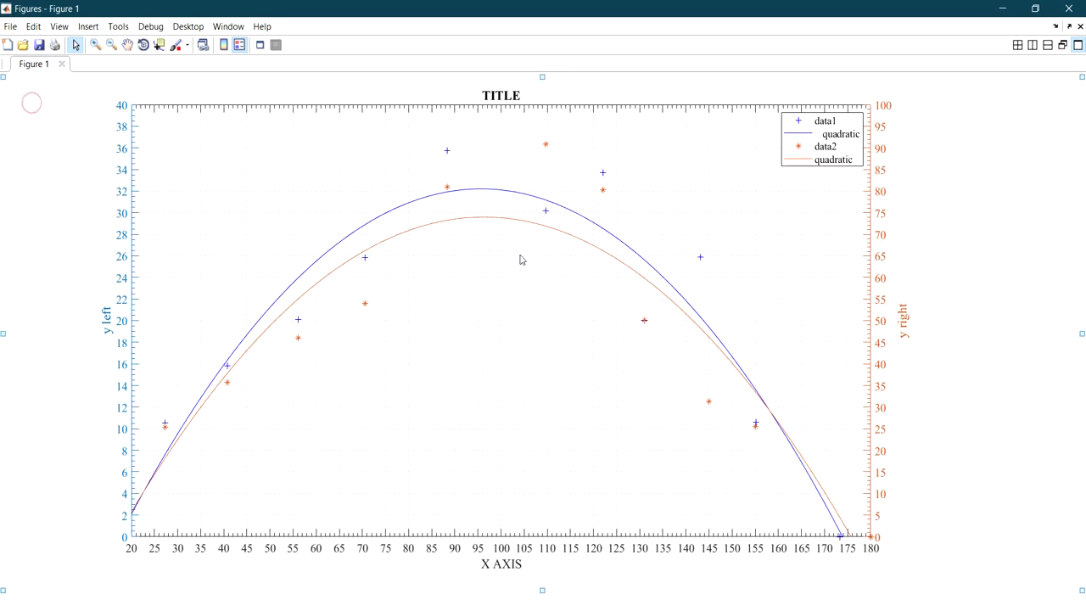